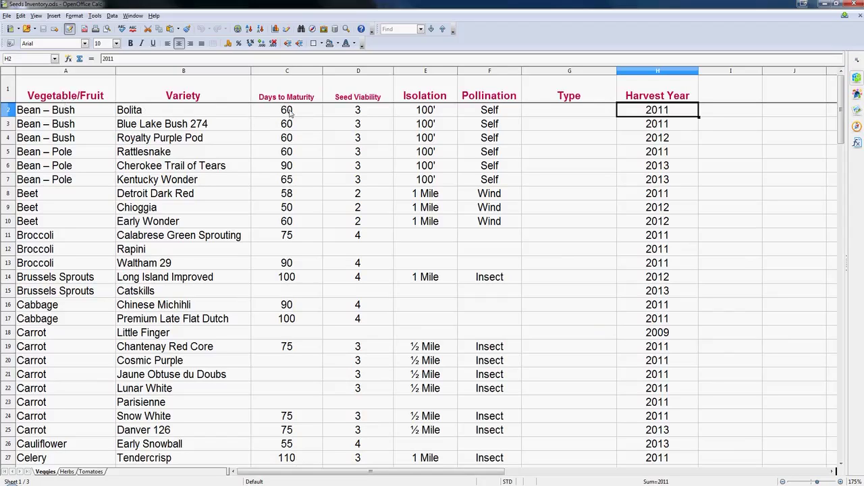
Examine the Seed Viability, Isolation, Pollination and Type columns of the Veggies sheet.
mouse_move(361, 114)
left_mouse_down()
mouse_move(361, 237)
mouse_move(362, 116)
left_mouse_up()
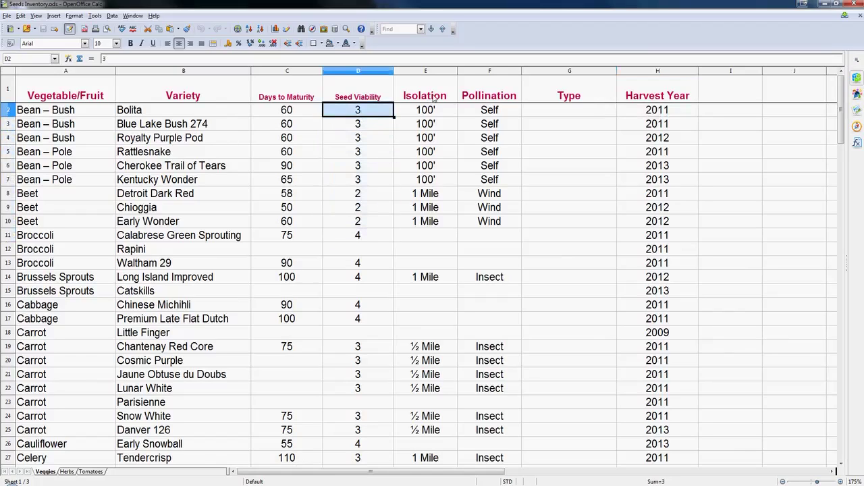
left_click(432, 100)
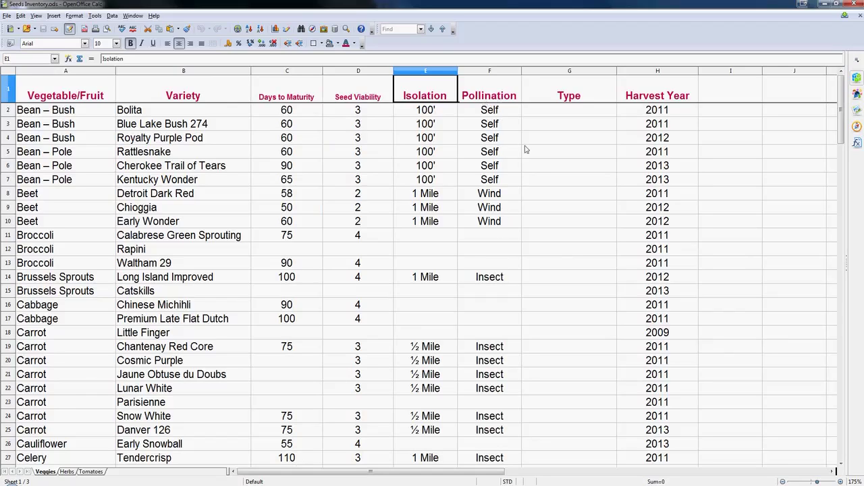
left_click(491, 71)
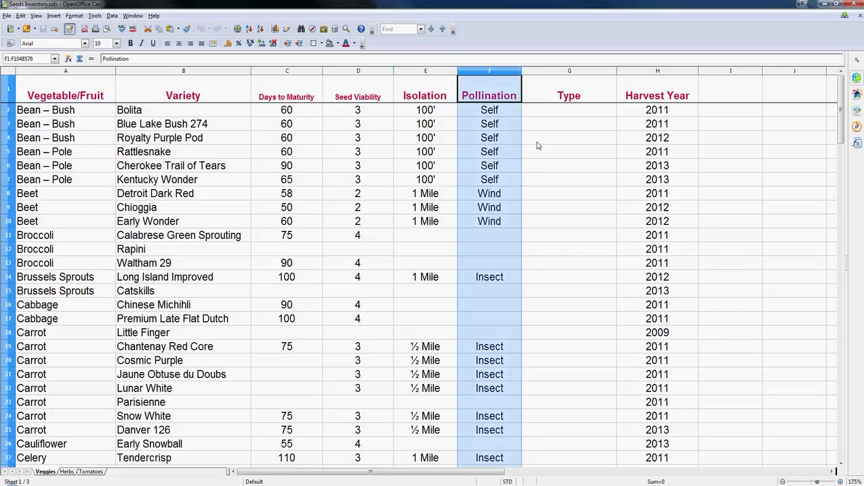
left_click(538, 142)
left_click(562, 72)
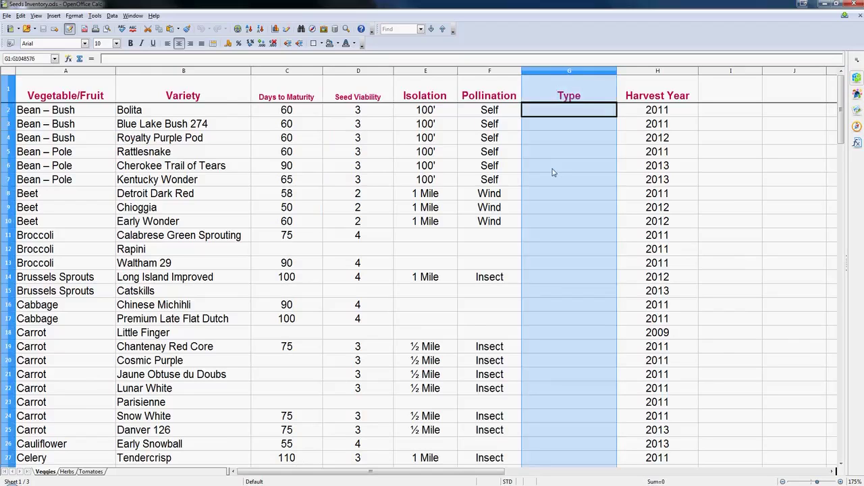
left_click(553, 168)
left_click(570, 73)
scroll(565, 162, "down", 2)
scroll(565, 161, "up", 2)
scroll(566, 166, "down", 2)
scroll(570, 164, "up", 2)
left_click(561, 123)
left_click(560, 135)
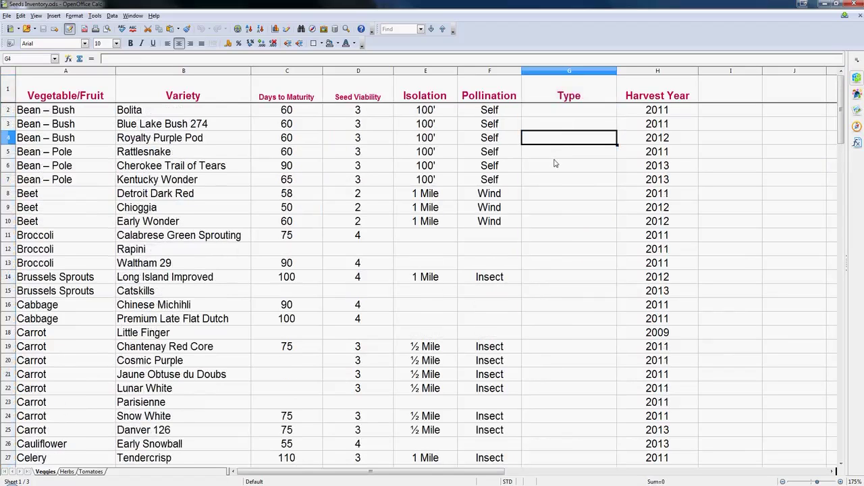
Examine the Type entries of the bulb onion varieties and look through the rest of the Type column.
scroll(555, 164, "down", 8)
scroll(556, 165, "down", 20)
scroll(561, 164, "up", 14)
scroll(564, 162, "up", 10)
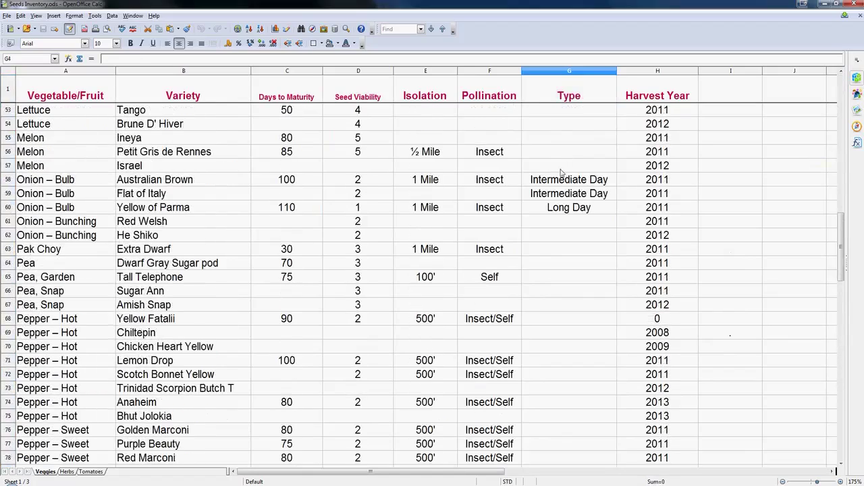
left_click(557, 180)
left_click(555, 207)
scroll(551, 193, "up", 17)
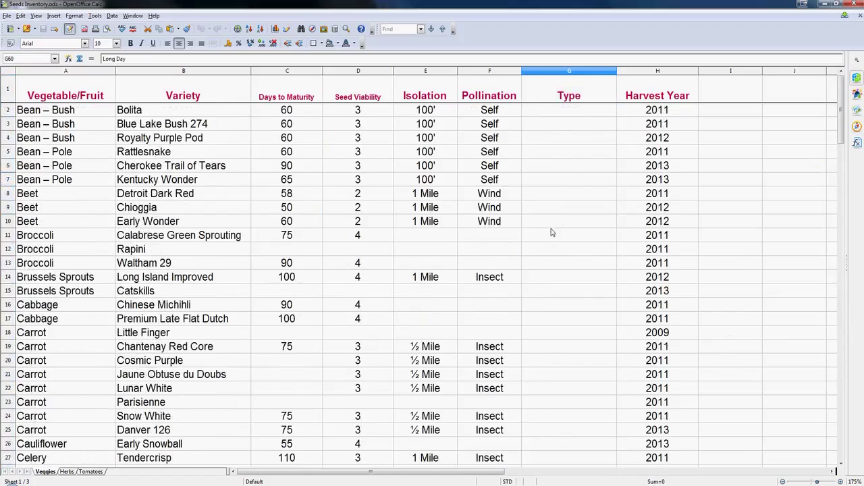
scroll(206, 203, "down", 6)
scroll(206, 204, "down", 20)
scroll(199, 208, "up", 20)
scroll(201, 206, "up", 17)
Examine the Harvest Year column and how the rows are ordered by Vegetable/Fruit name.
left_click(659, 77)
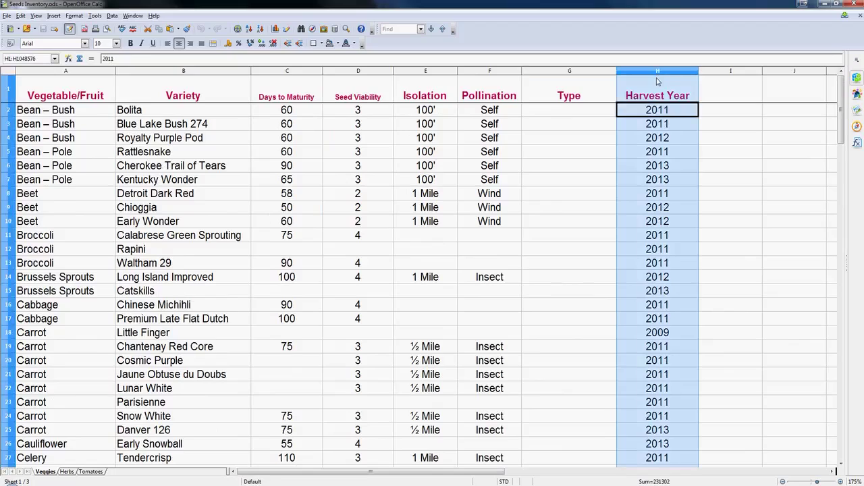
left_click(680, 114)
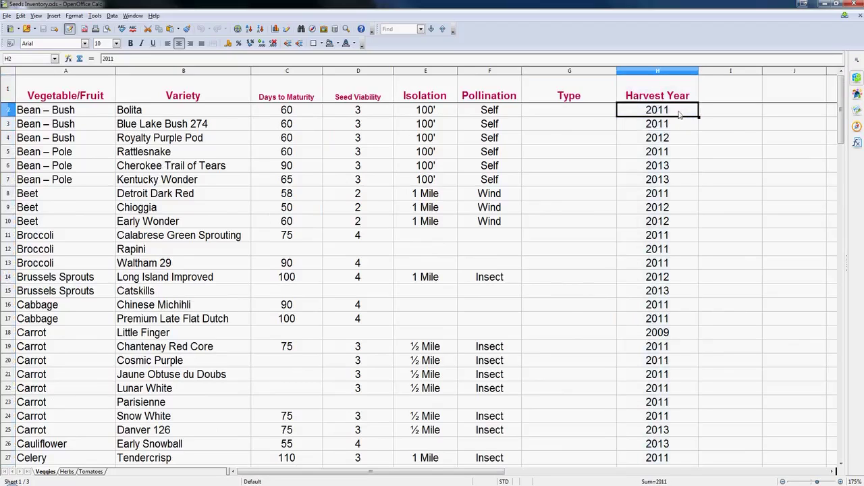
left_click(631, 135)
left_click(644, 127)
left_click(632, 141)
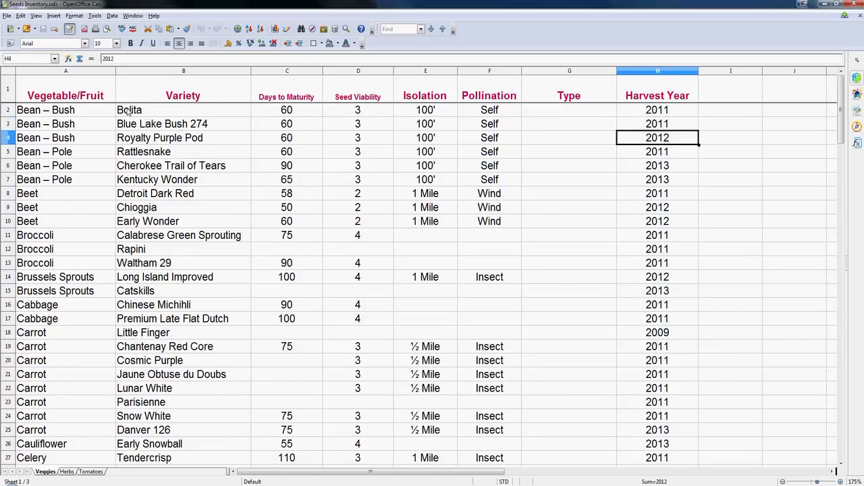
left_click(96, 113)
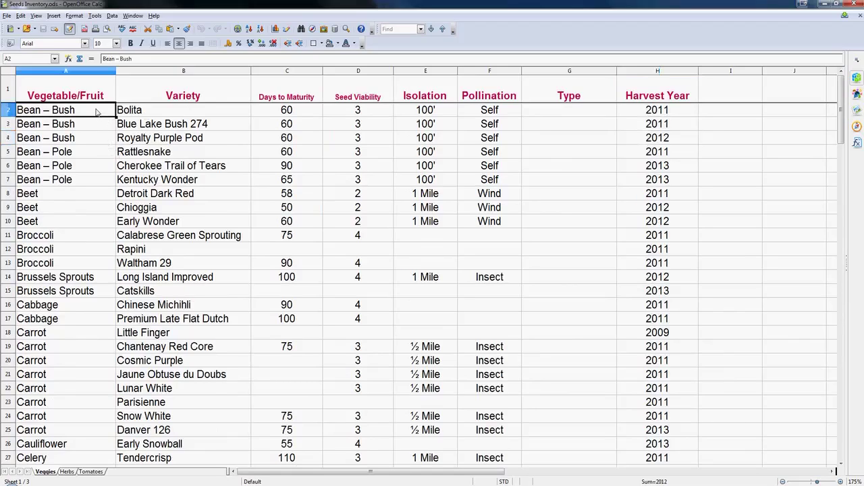
left_click(92, 128)
left_click(92, 115)
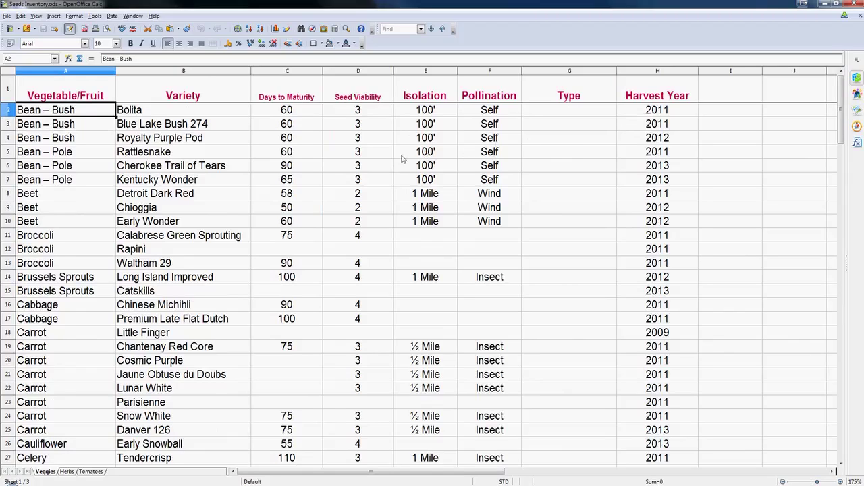
left_click(84, 129)
left_click(86, 114)
scroll(464, 300, "down", 7)
scroll(466, 300, "down", 6)
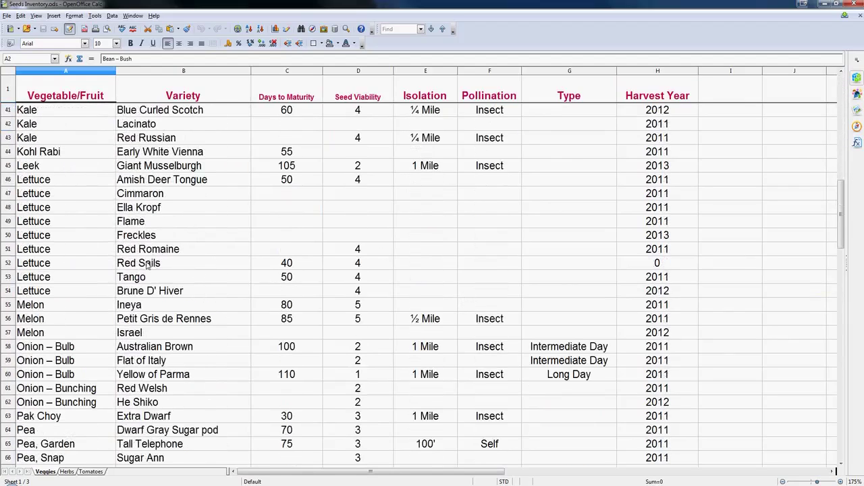
Examine the Red Sails lettuce and Yellow Fatalii pepper rows and compare their Harvest Year entries with the rest of the column.
left_click(66, 265)
scroll(669, 138, "up", 9)
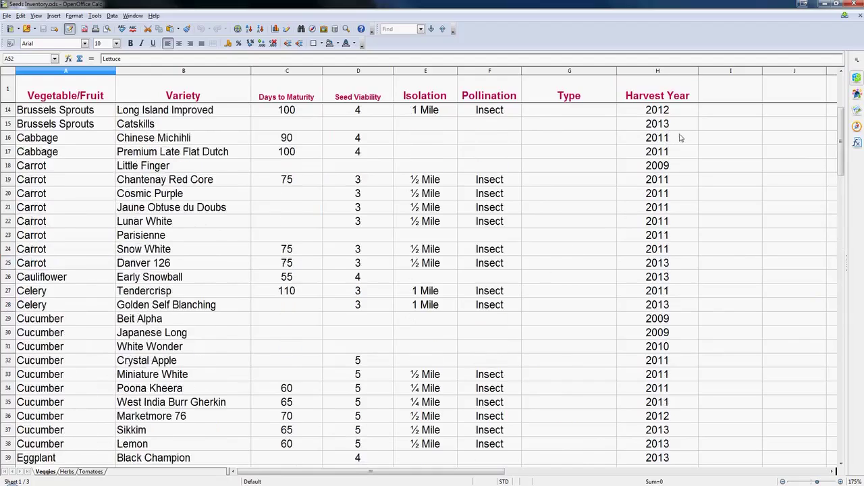
scroll(672, 149, "down", 9)
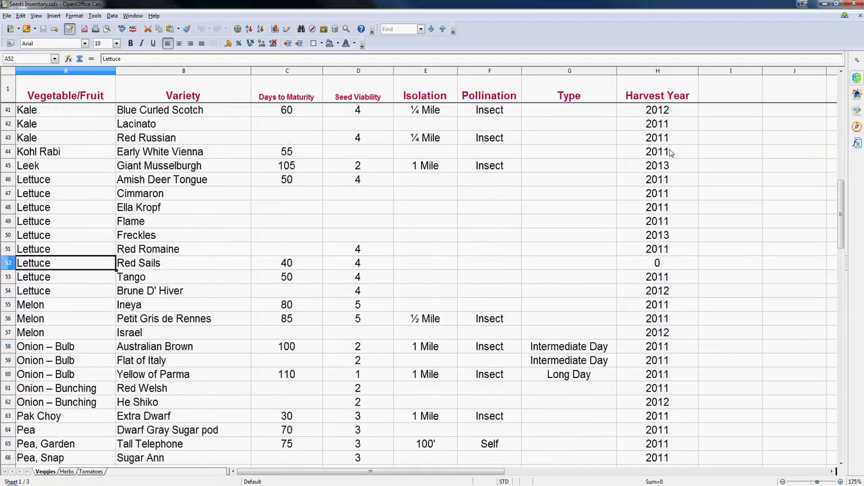
scroll(664, 144, "down", 2)
left_click(664, 185)
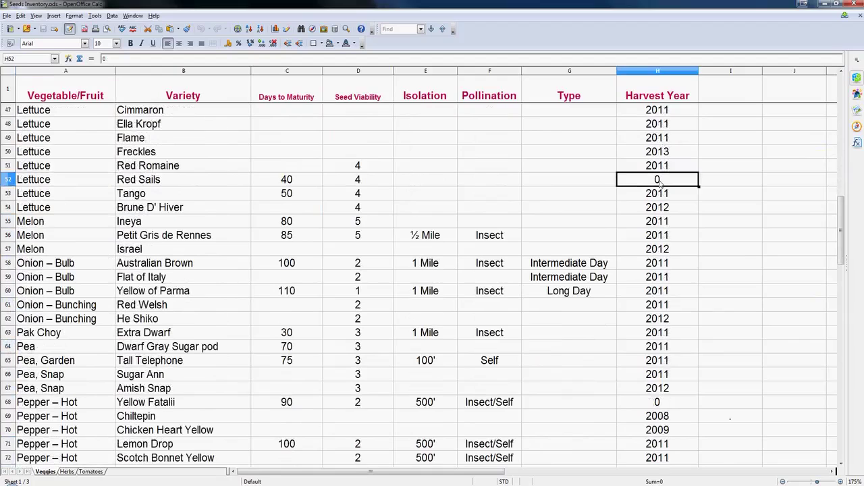
left_click_drag(69, 180, 619, 187)
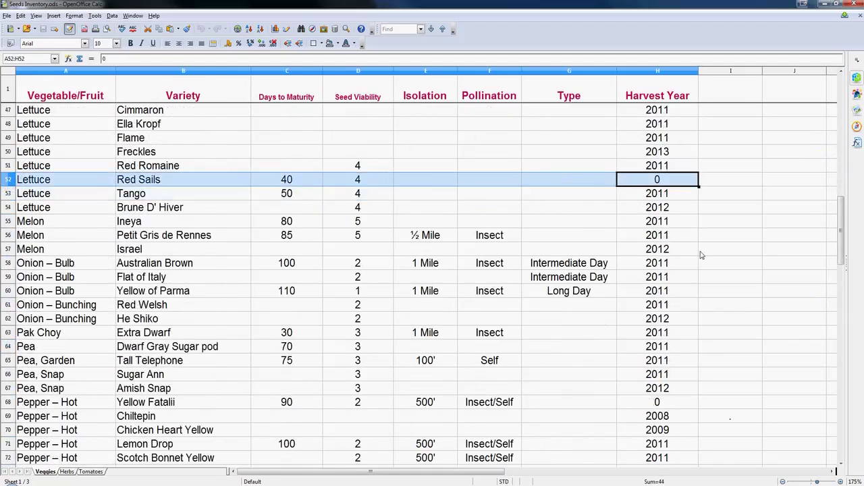
scroll(702, 255, "down", 2)
left_click_drag(665, 323, 45, 321)
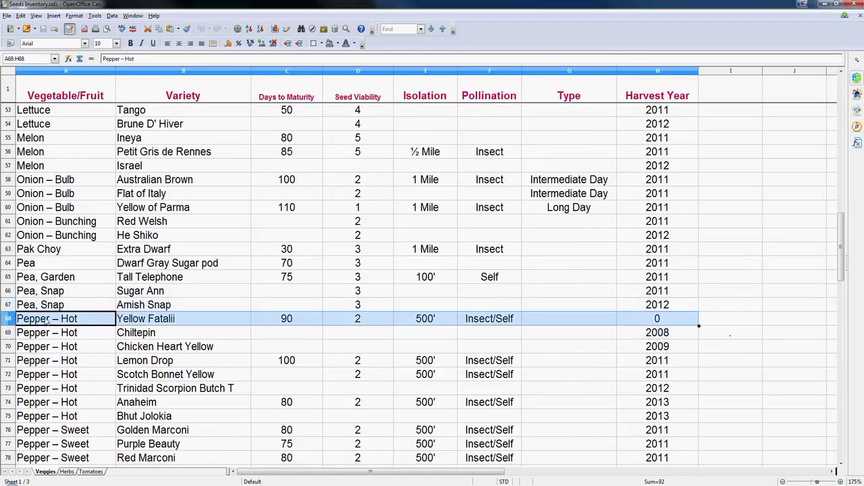
left_click(667, 320)
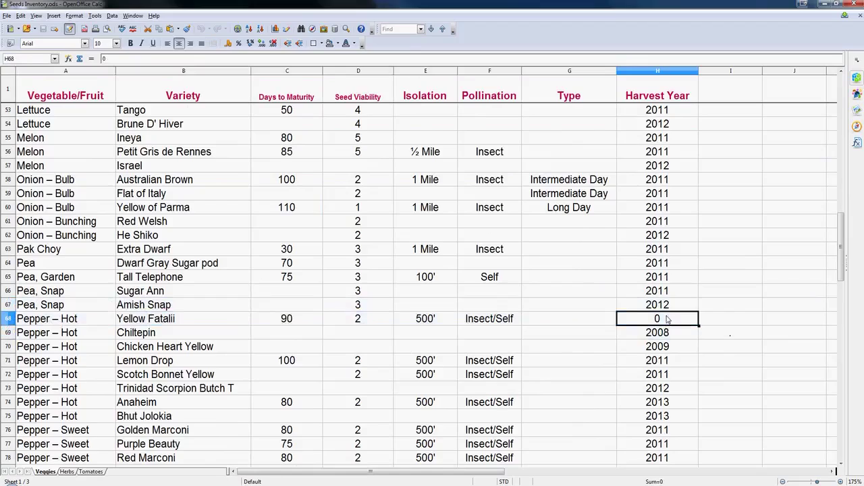
scroll(667, 320, "up", 17)
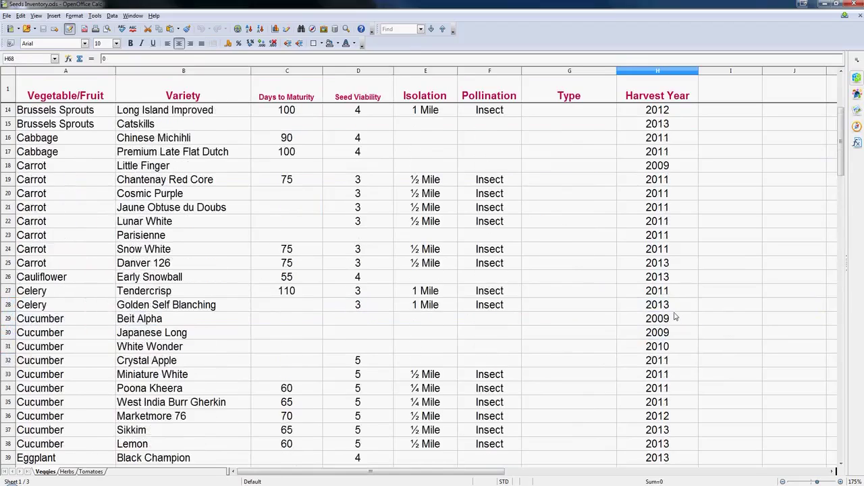
scroll(678, 327, "down", 20)
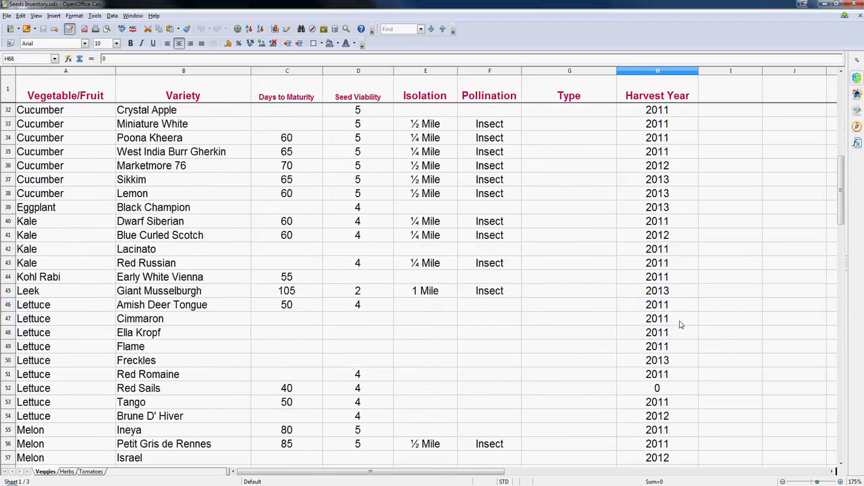
scroll(659, 280, "up", 20)
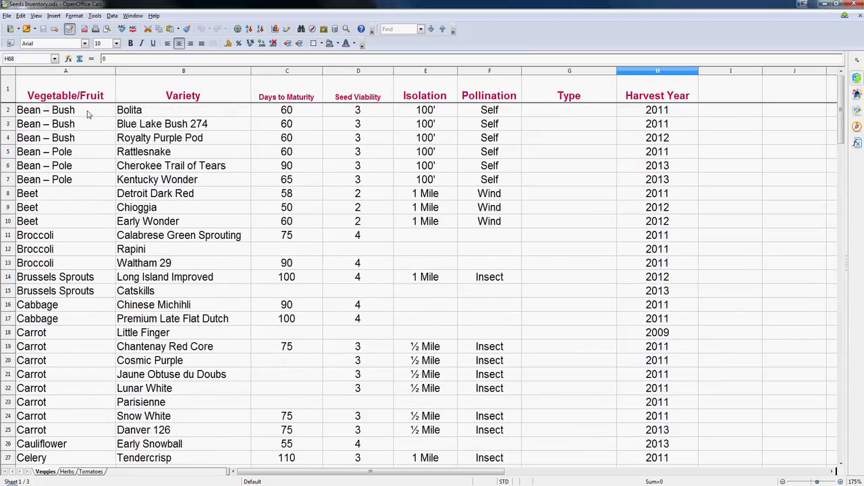
left_click(668, 96)
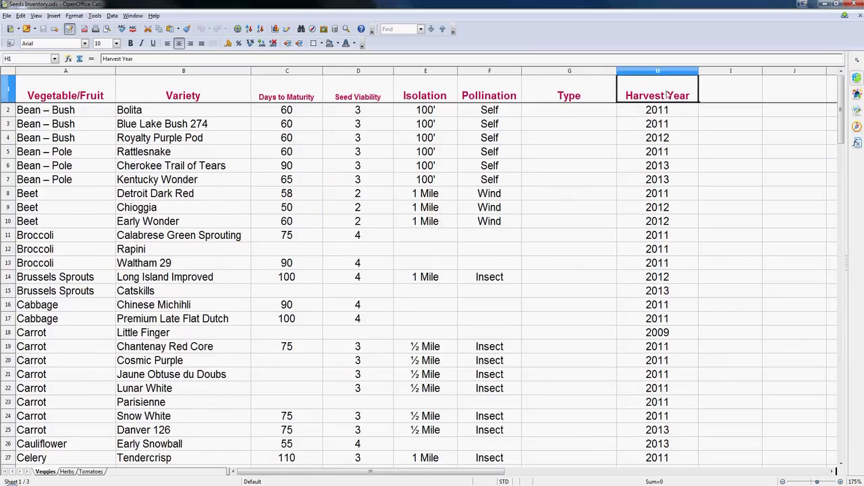
left_click(658, 71)
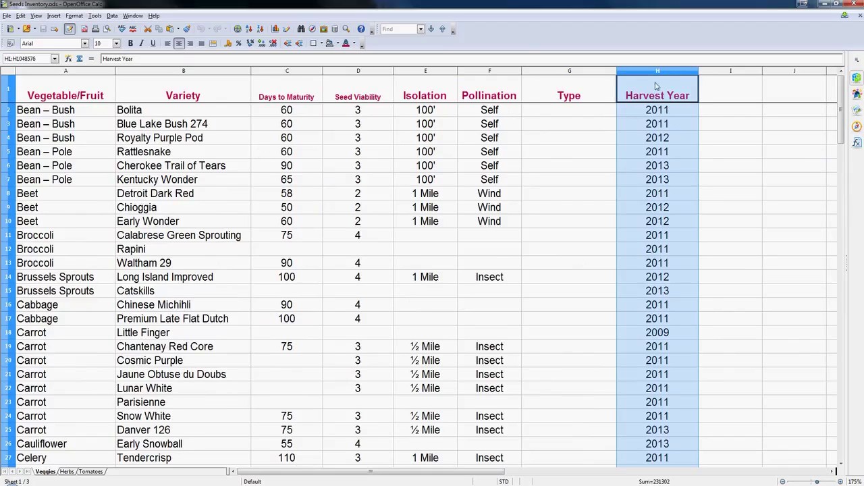
left_click(656, 130)
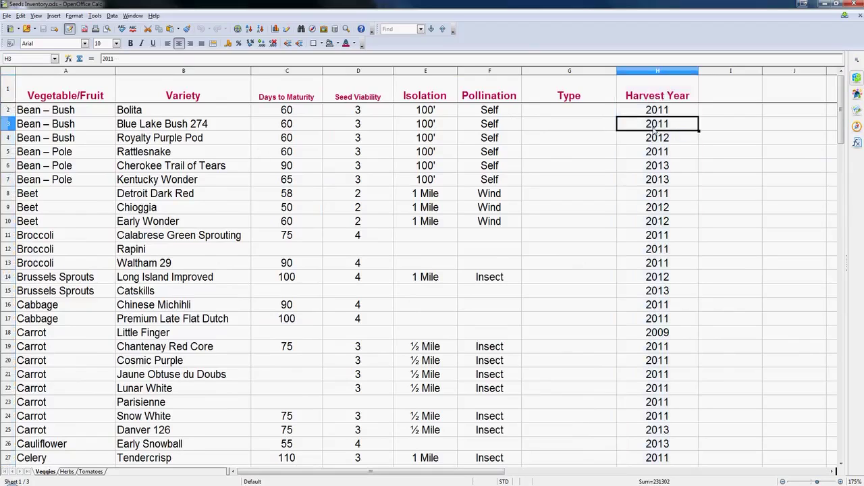
Sort columns A through H by Harvest Year and secondarily by Vegetable/Fruit, both ascending, and clear the selection.
left_click(37, 75)
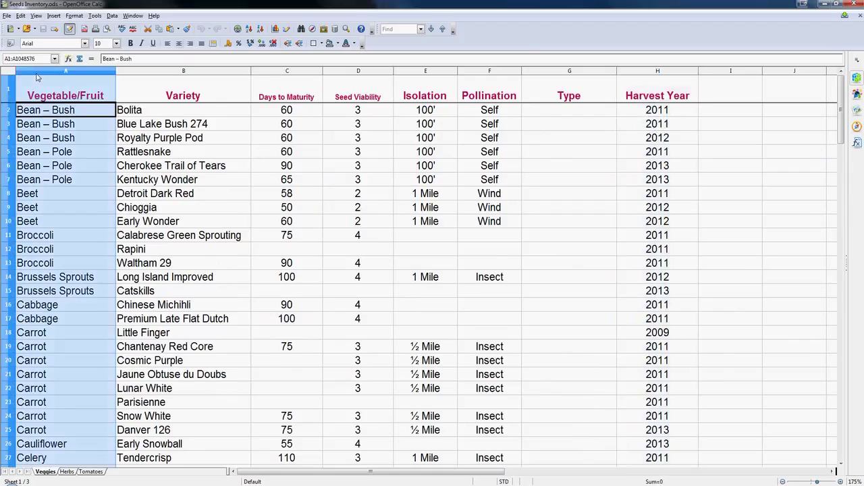
left_click_drag(37, 76, 640, 123)
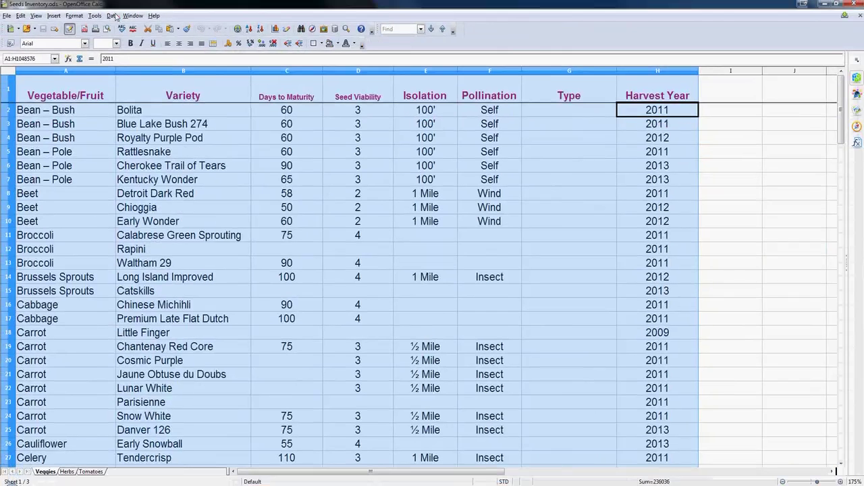
left_click(108, 32)
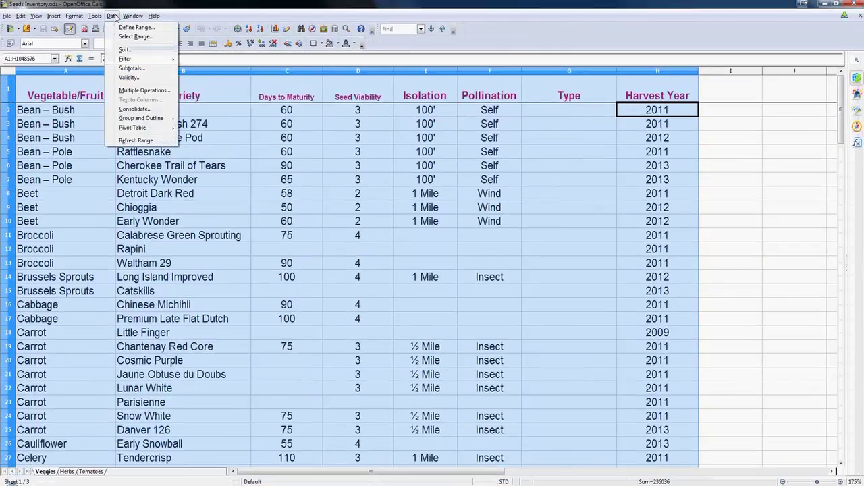
left_click(124, 51)
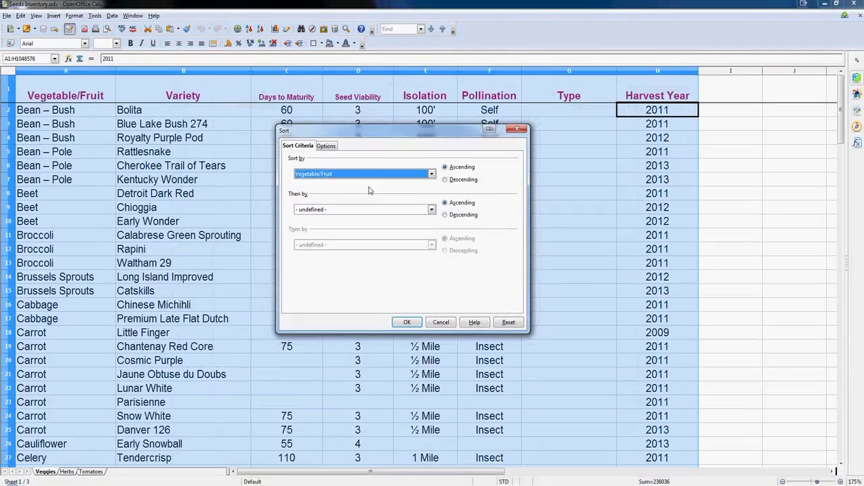
left_click(370, 173)
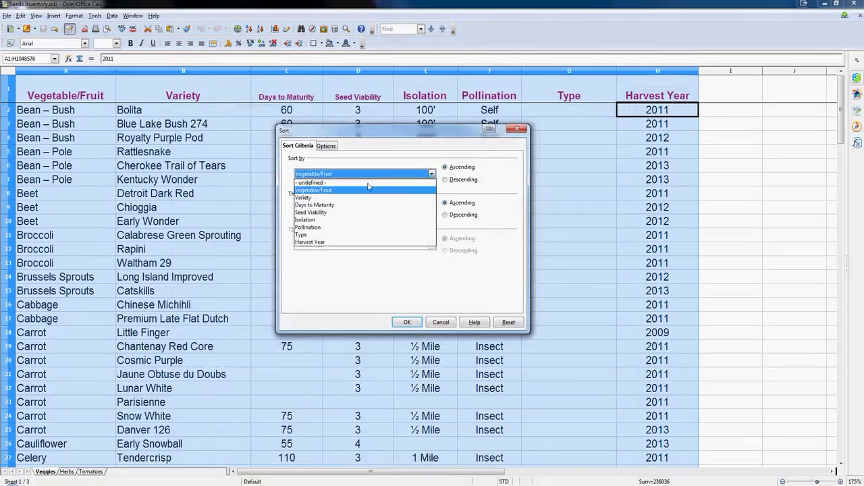
left_click(318, 242)
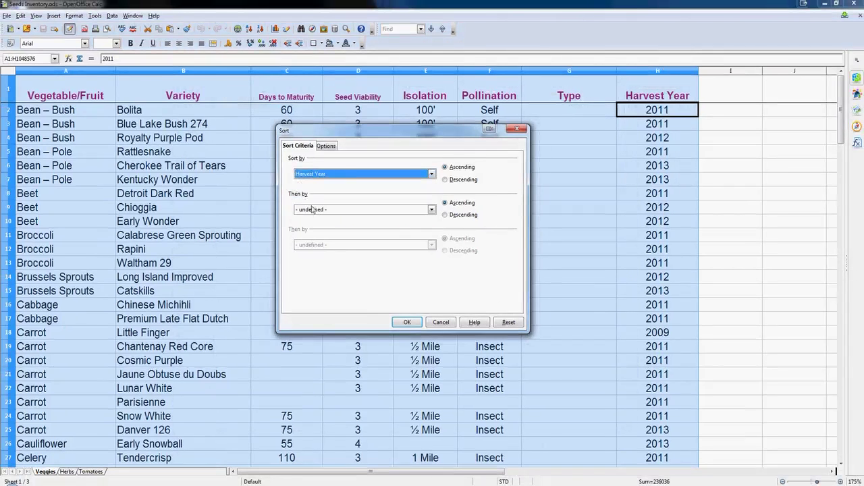
left_click(315, 210)
left_click(317, 226)
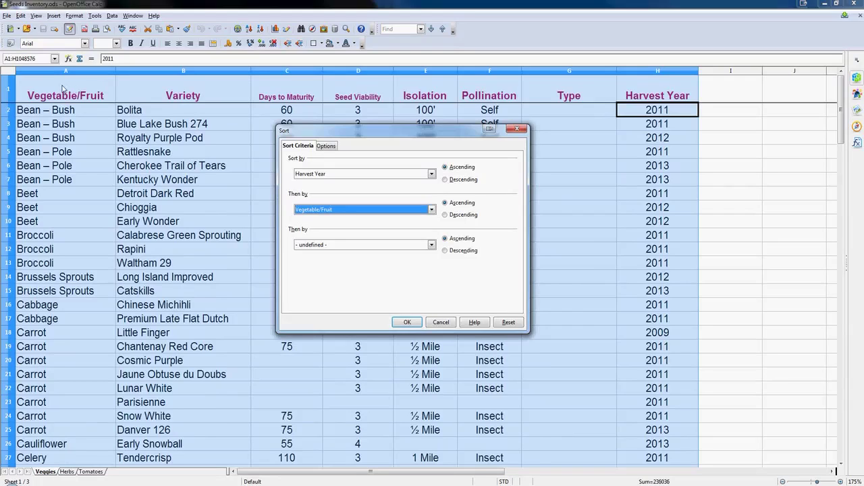
left_click(405, 322)
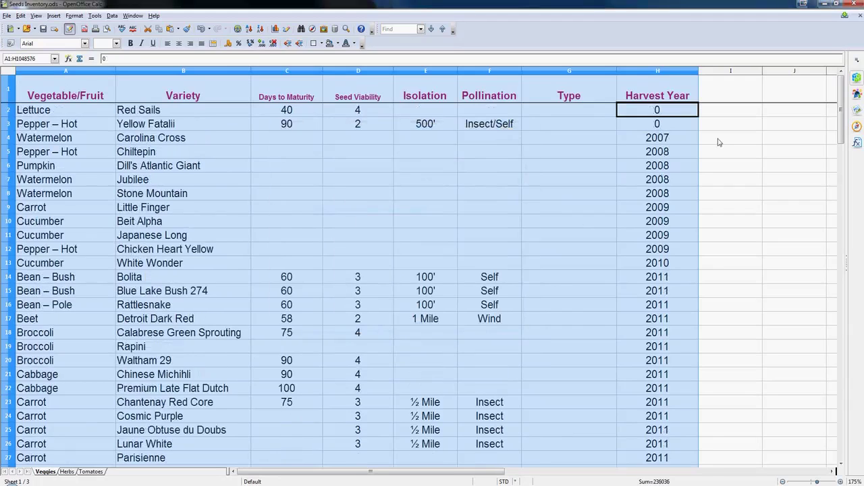
left_click(719, 142)
left_click(668, 72)
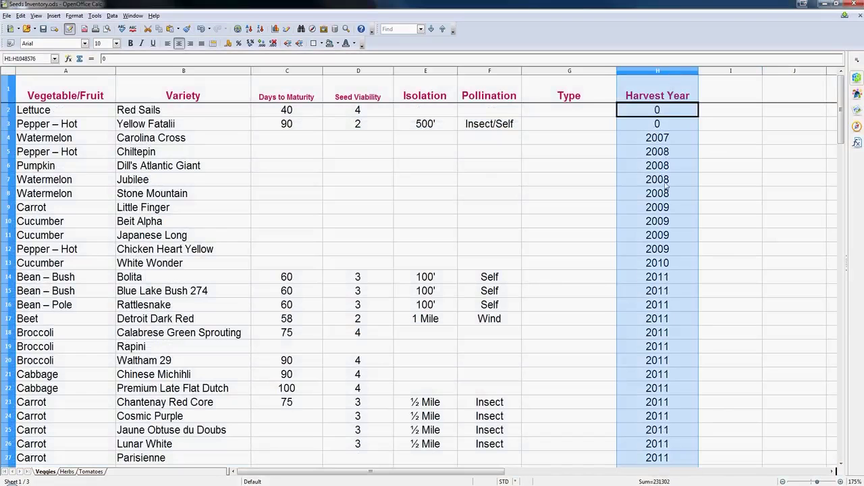
left_click(711, 113)
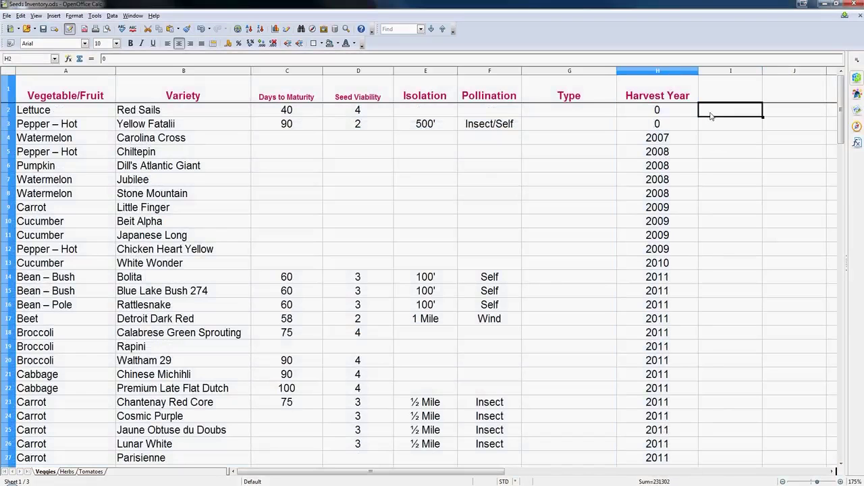
Examine how the Harvest Year column is ordered, from the 2007 watermelon row through the 2013 rows at the list's end.
left_click(672, 139)
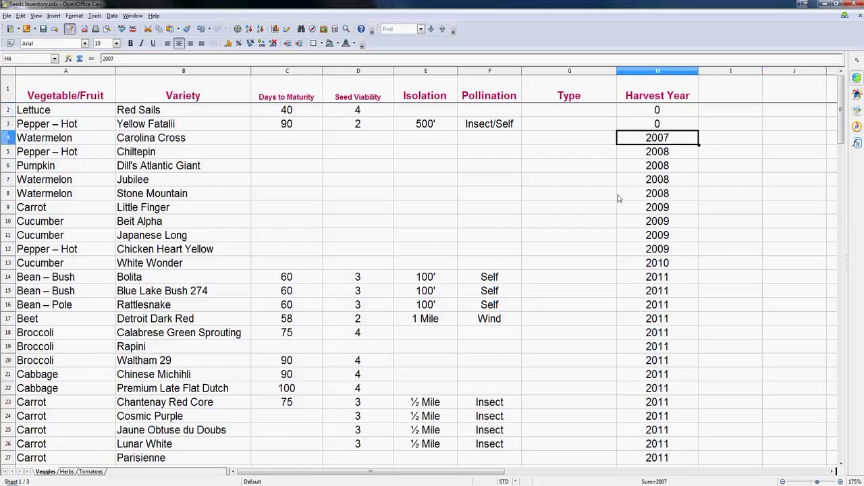
scroll(699, 236, "down", 9)
scroll(696, 247, "down", 20)
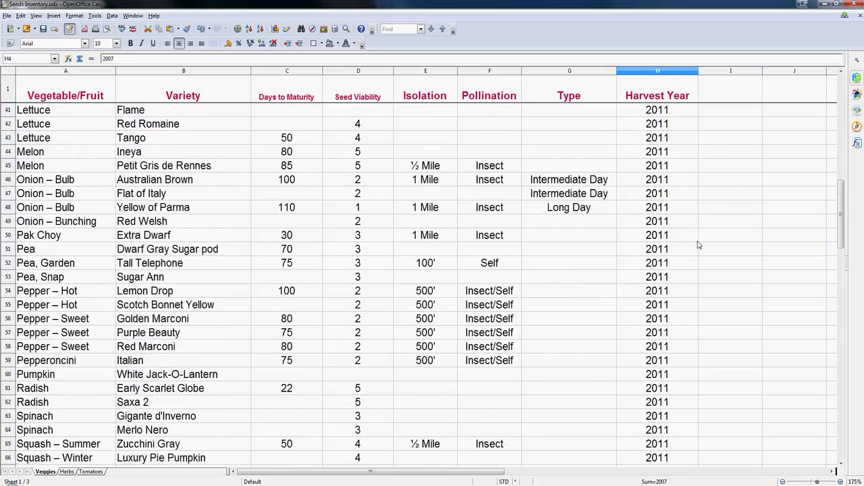
scroll(695, 241, "up", 6)
scroll(694, 240, "down", 1)
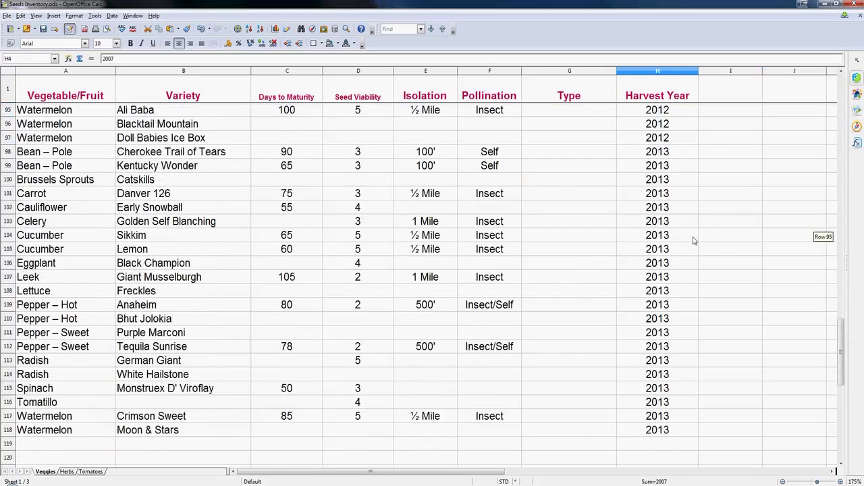
left_click_drag(54, 172, 683, 432)
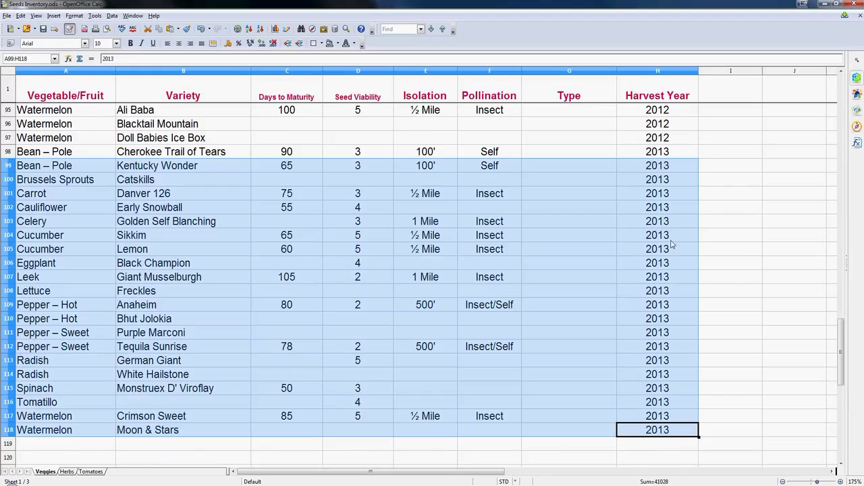
left_click_drag(78, 152, 669, 434)
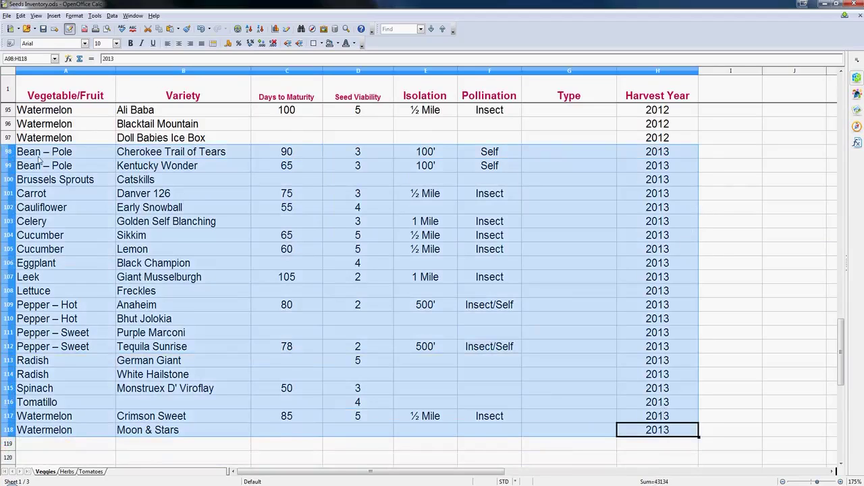
scroll(608, 347, "up", 20)
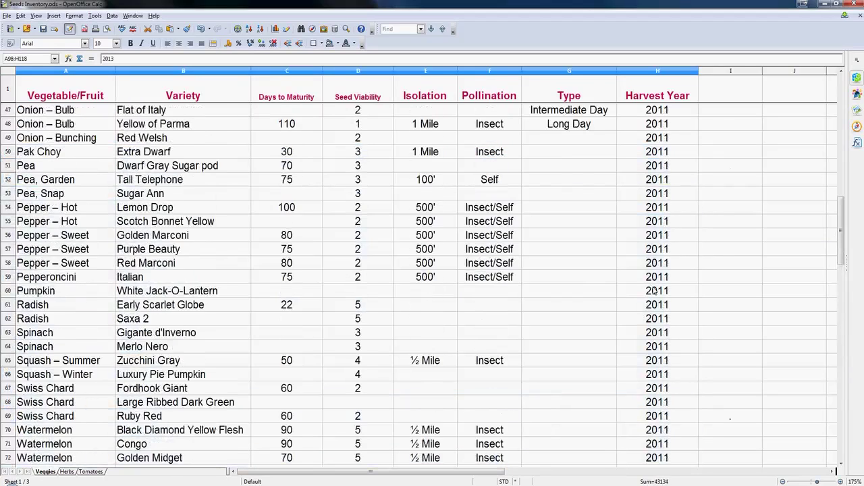
Delete the Red Sails lettuce and Yellow Fatalii pepper rows, including their contents, from the start of the vegetable list.
left_click(64, 109)
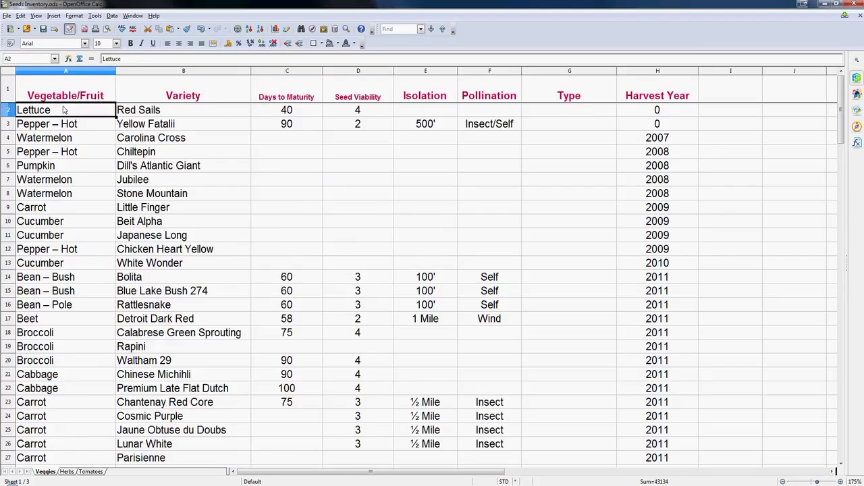
left_click_drag(67, 109, 51, 119)
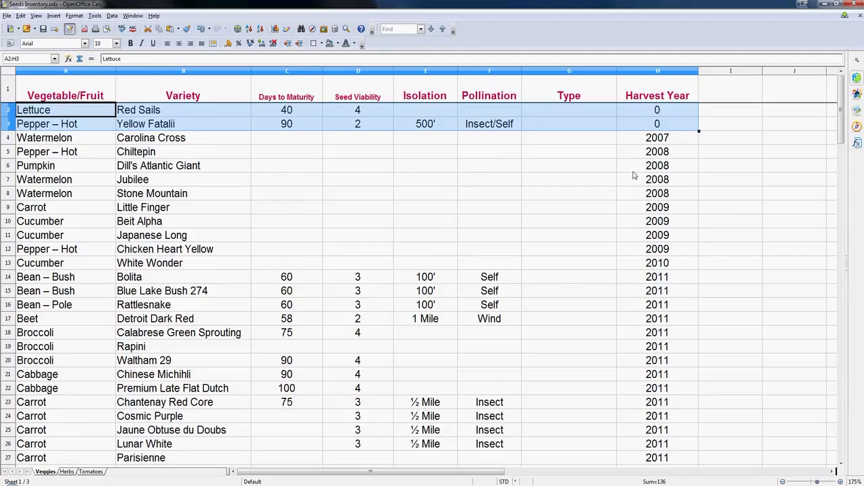
left_click(107, 143)
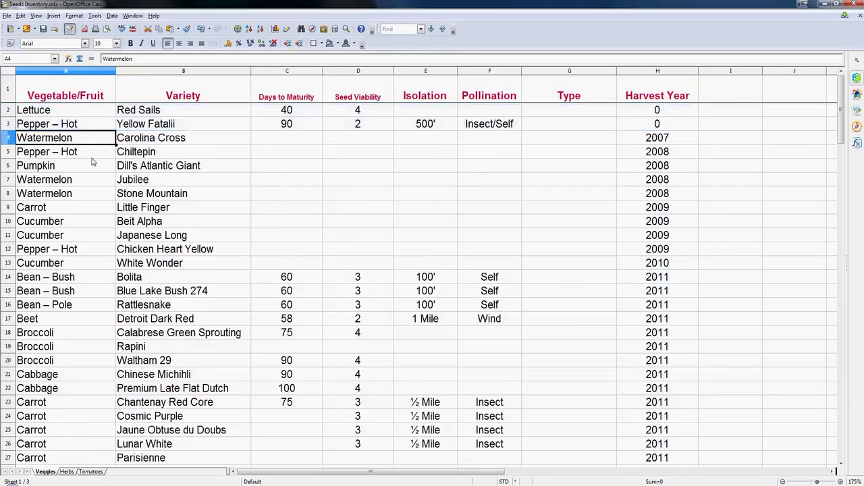
left_click_drag(9, 110, 673, 127)
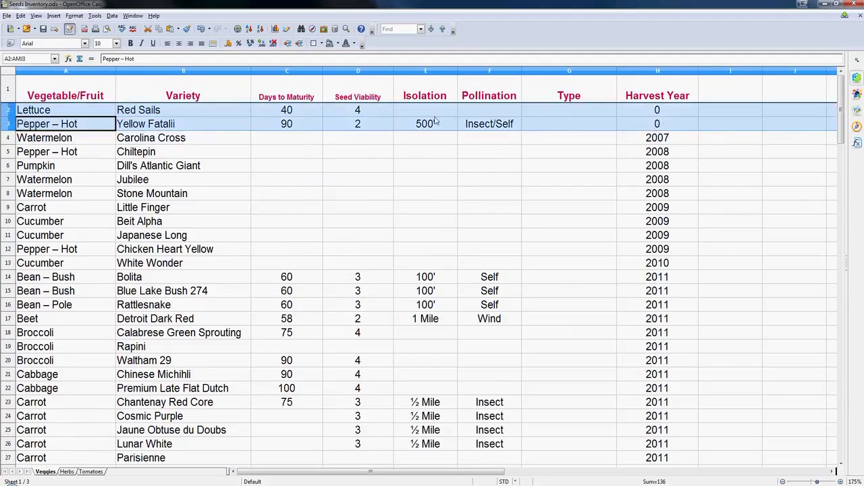
key("BackSpace")
left_click(463, 208)
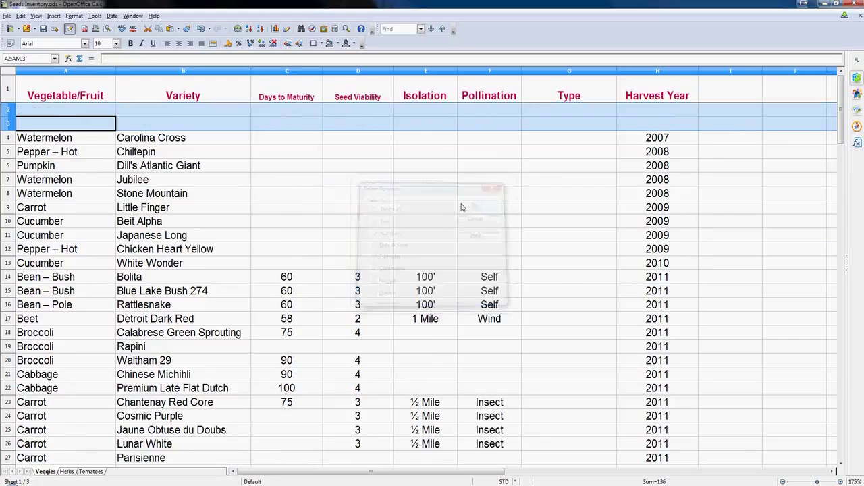
right_click(37, 112)
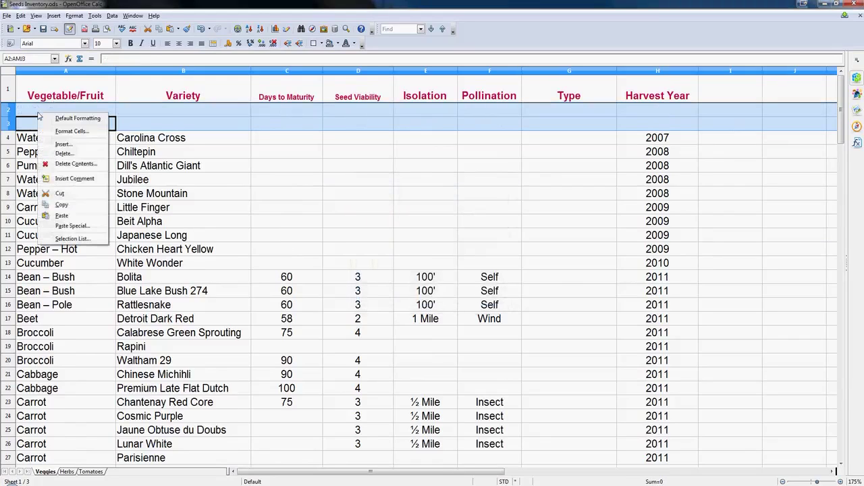
left_click(78, 155)
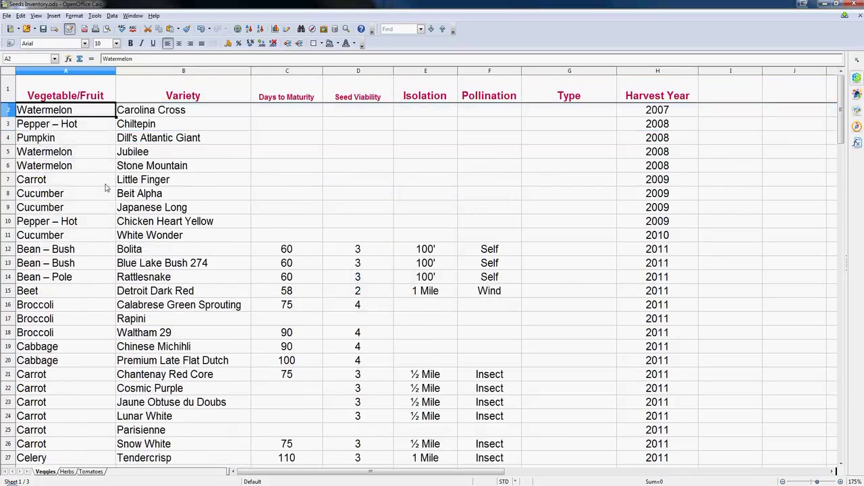
Examine the Carolina Cross watermelon row and its Harvest Year entry.
left_click(663, 113)
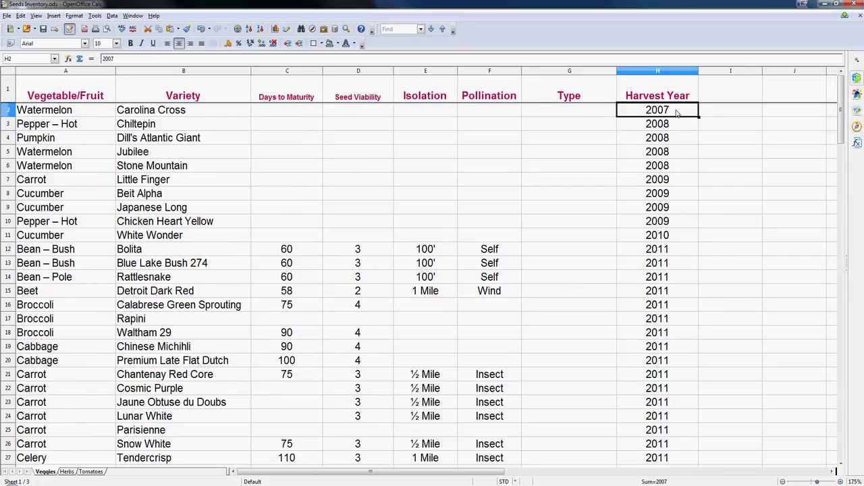
left_click_drag(30, 117, 671, 114)
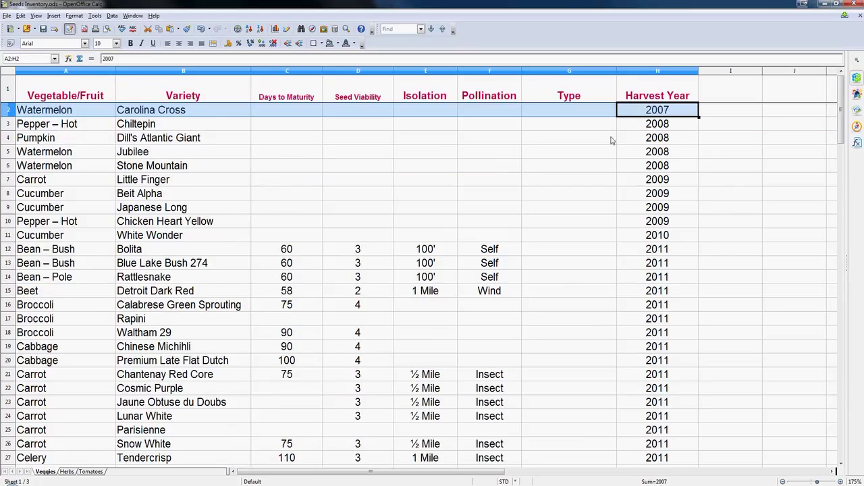
left_click(676, 114)
left_click_drag(69, 113, 648, 112)
scroll(119, 244, "down", 2)
scroll(120, 244, "up", 2)
Examine the Chiltepin hot pepper row from Vegetable/Fruit across to its Harvest Year.
left_click_drag(35, 125, 684, 130)
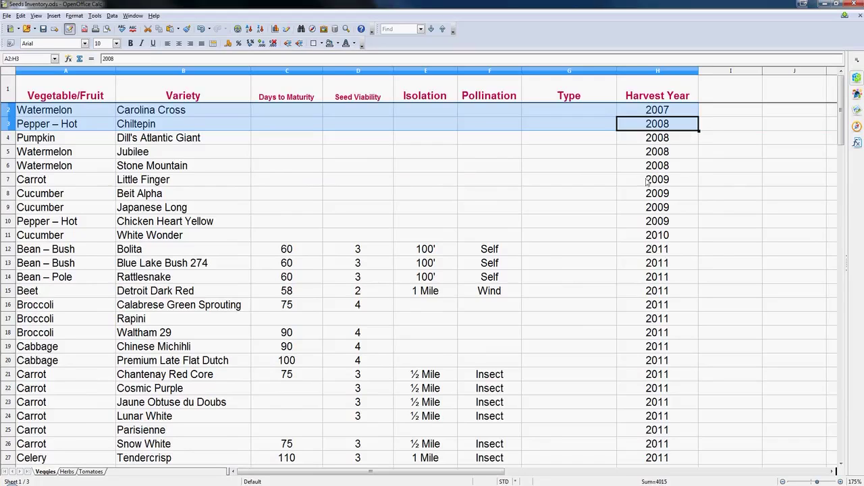
left_click(65, 139)
left_click(62, 127)
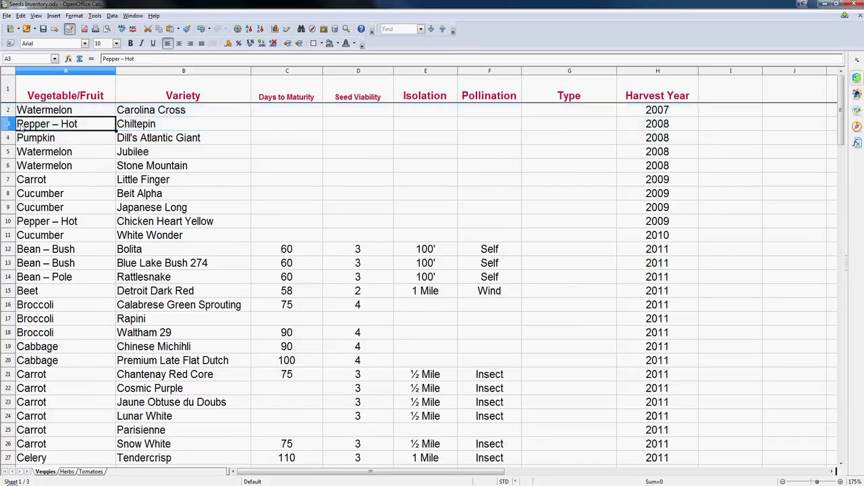
left_click(10, 125)
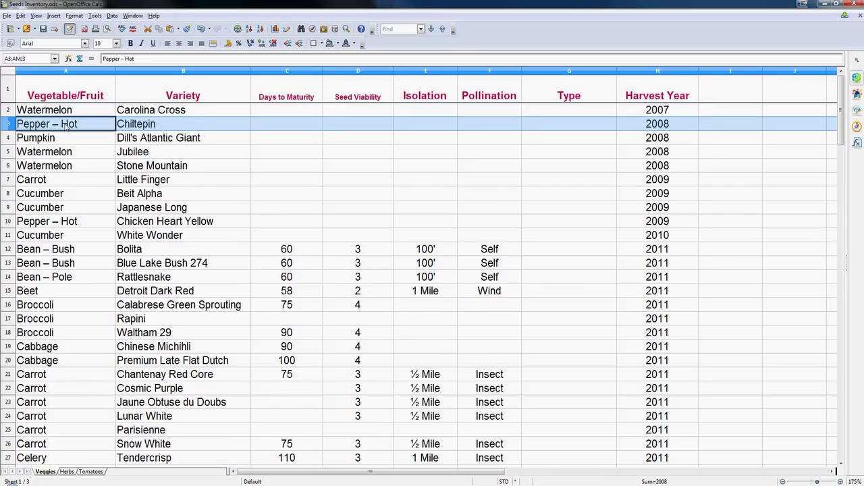
left_click(665, 125)
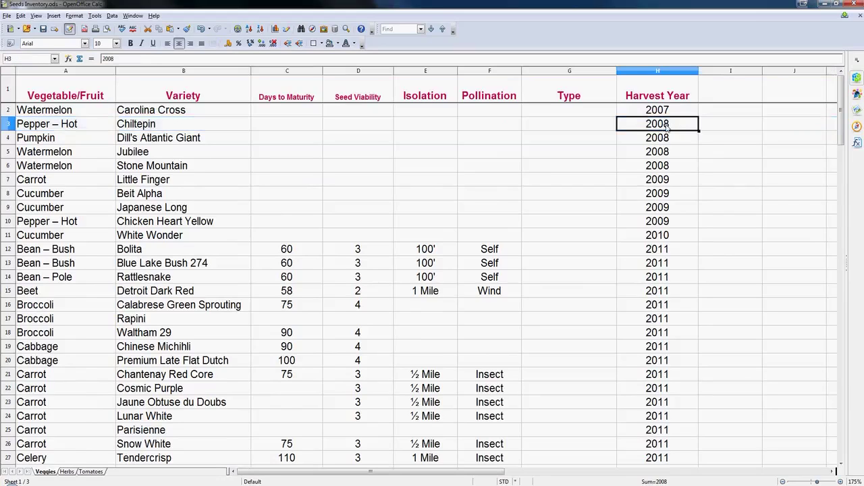
left_click_drag(84, 127, 675, 128)
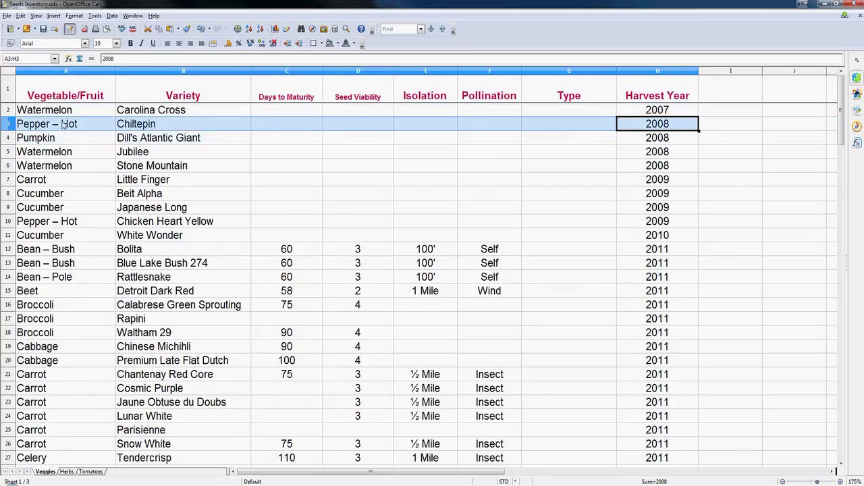
left_click_drag(51, 127, 667, 132)
Examine the Dill's Atlantic Giant pumpkin row, the Jubilee and Stone Mountain watermelon rows, and the rows following them.
left_click(29, 144)
left_click_drag(19, 144, 653, 137)
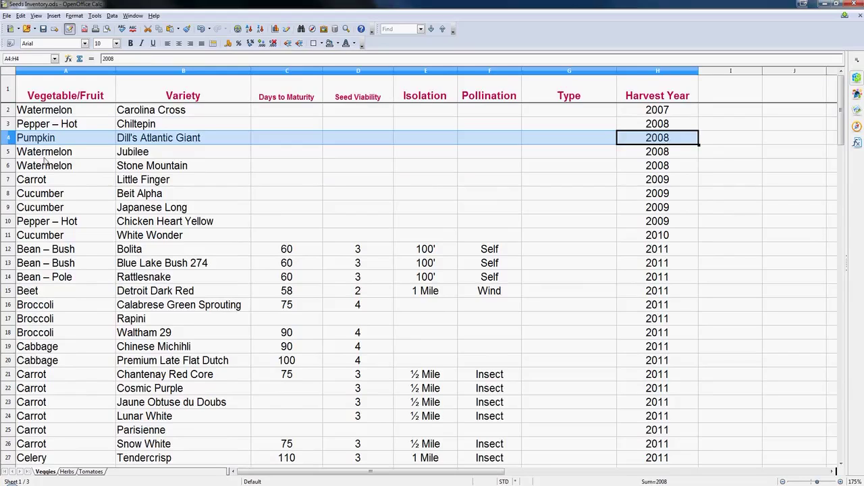
left_click_drag(10, 154, 11, 171)
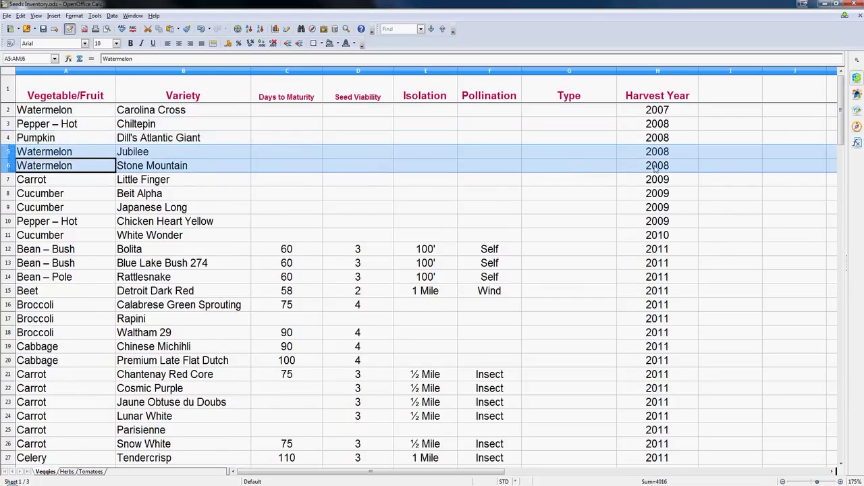
left_click_drag(8, 181, 678, 347)
scroll(592, 278, "down", 3)
scroll(592, 278, "up", 3)
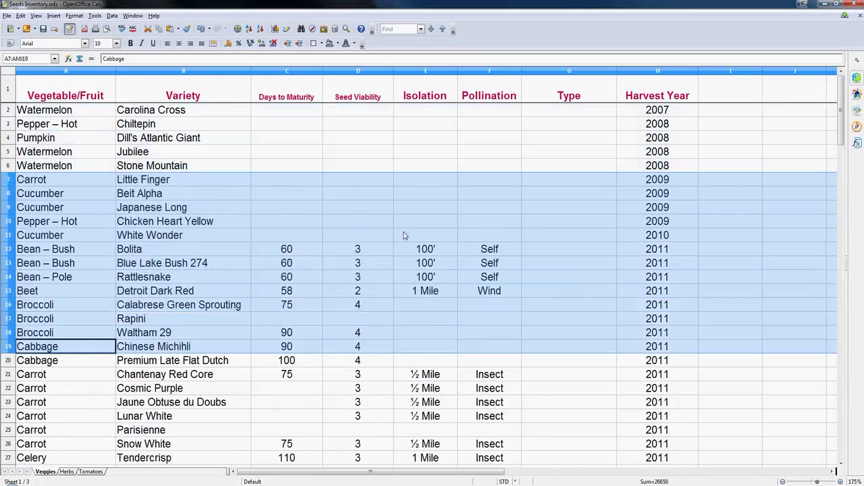
Highlight the 2008 to 2010 harvest rows, Chiltepin through White Wonder, to review them, and clear the selection.
left_click_drag(4, 122, 7, 151)
left_click_drag(395, 176, 723, 306)
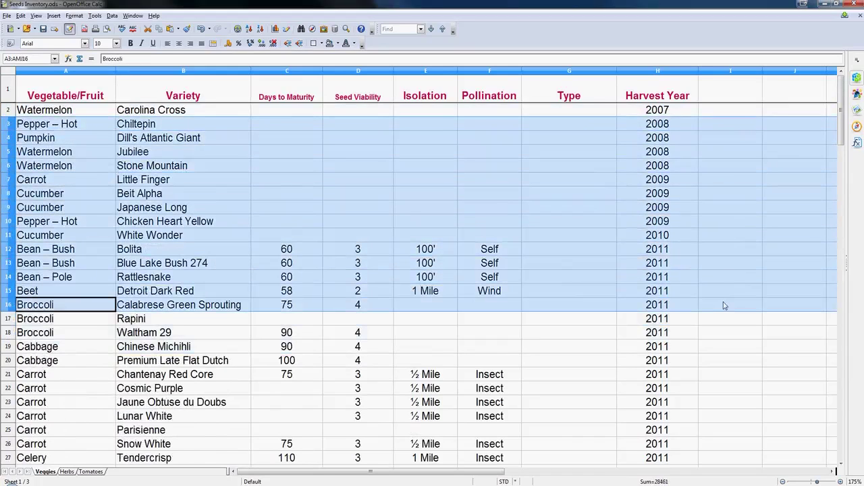
left_click(709, 335)
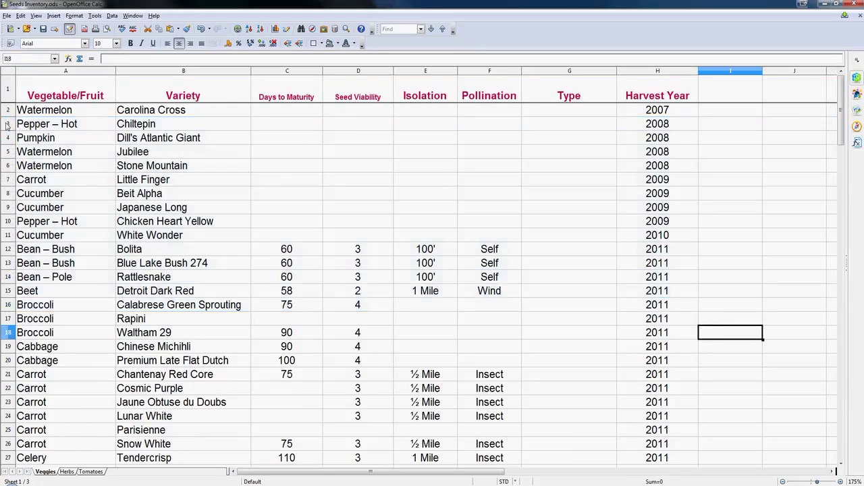
left_click_drag(7, 125, 648, 238)
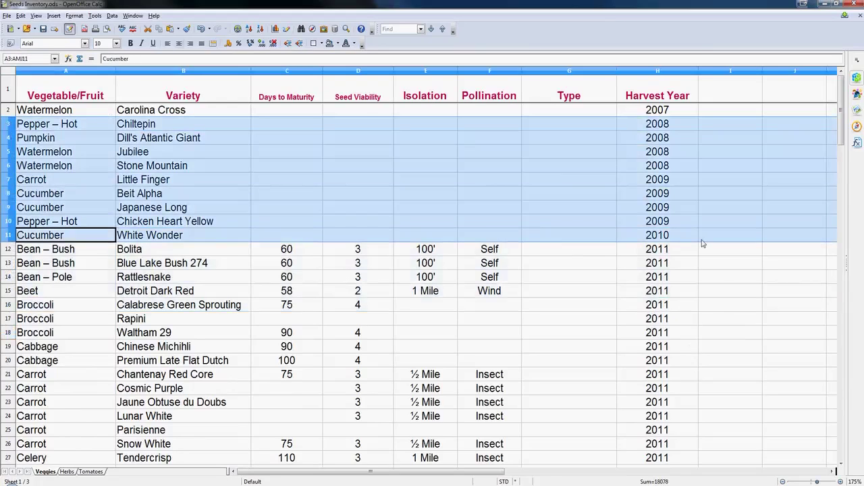
left_click(709, 236)
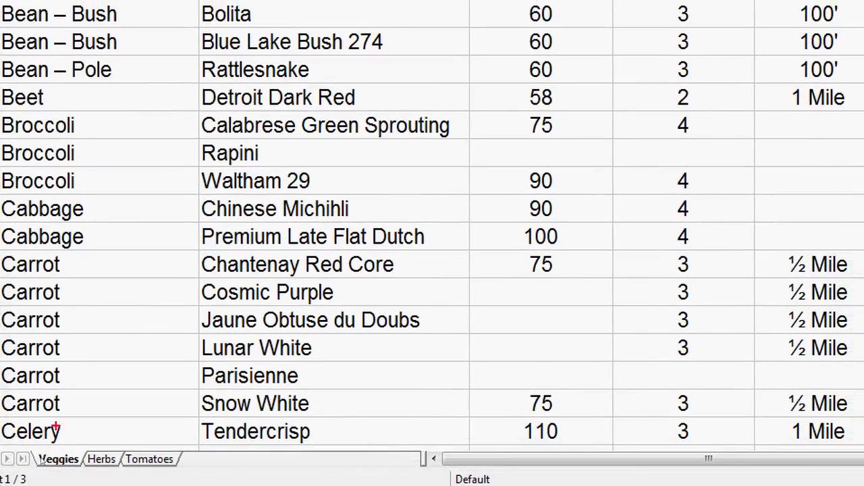
Switch to the Tomatoes sheet and examine the cells between its Variety and Harvest Year columns.
mouse_move(20, 452)
left_mouse_down()
mouse_move(41, 476)
mouse_move(213, 466)
mouse_move(108, 431)
mouse_move(20, 451)
left_mouse_up()
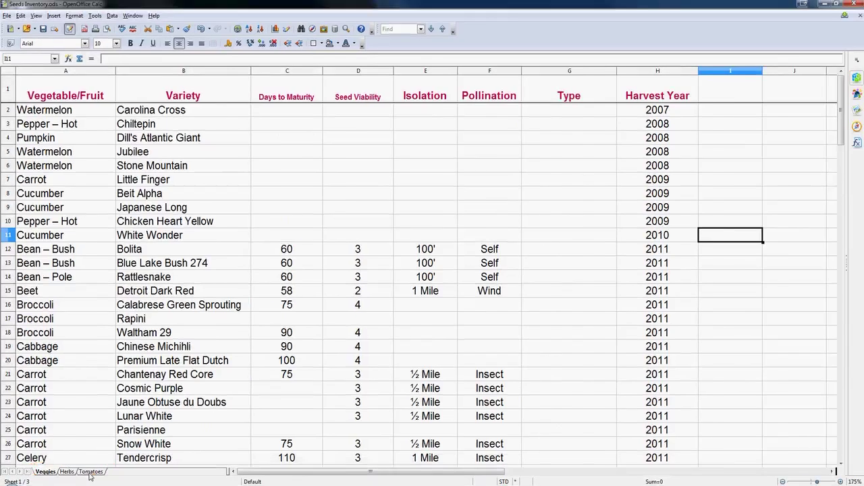
left_click(91, 472)
left_click(274, 197)
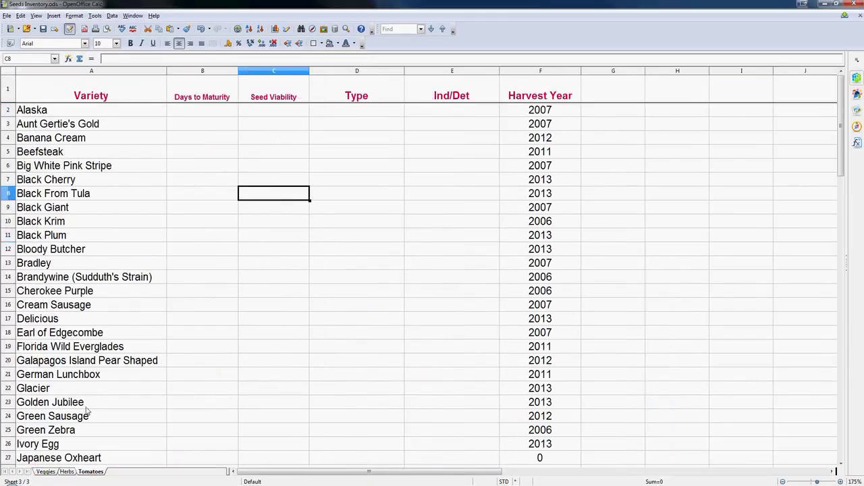
left_click_drag(213, 113, 449, 430)
left_click(346, 236)
Examine the Variety, Days to Maturity and Seed Viability headers of the Tomatoes sheet.
left_click(192, 118)
left_click(204, 91)
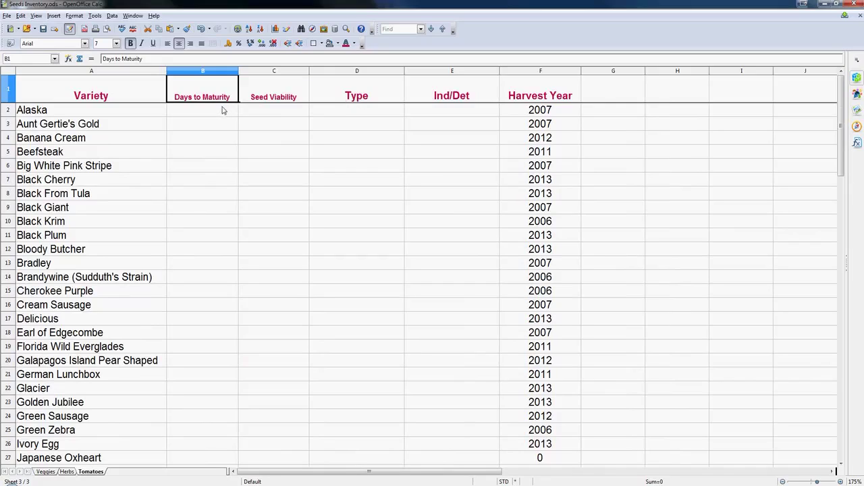
left_click(86, 96)
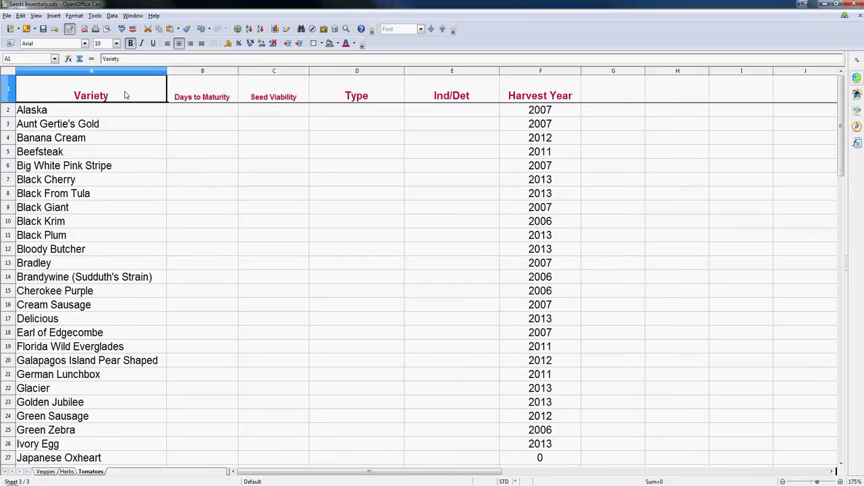
left_click(193, 93)
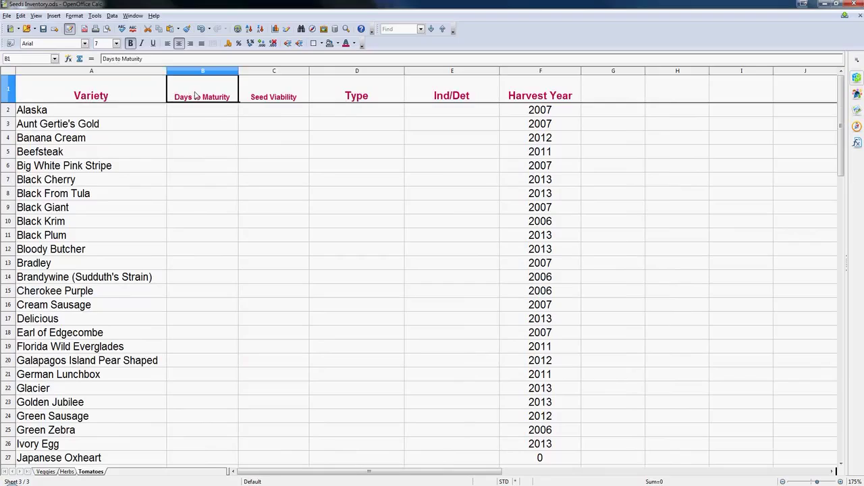
left_click(279, 93)
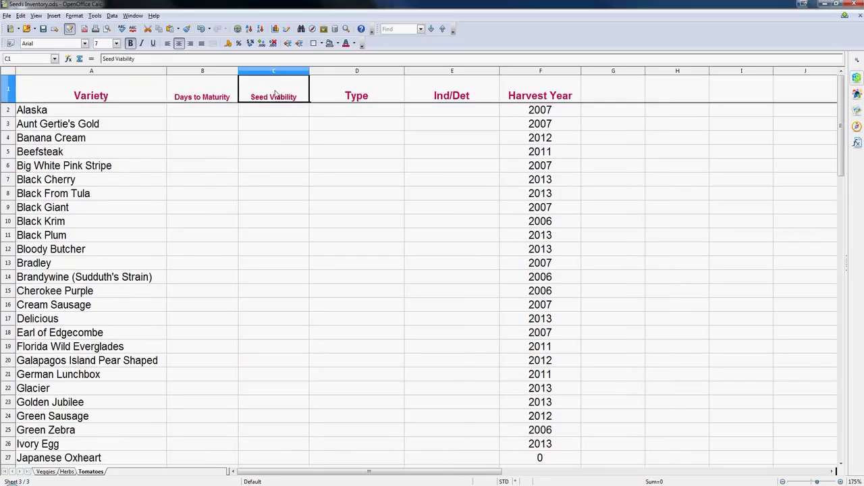
Delete the Seed Viability column from the Tomatoes sheet.
left_click(275, 73)
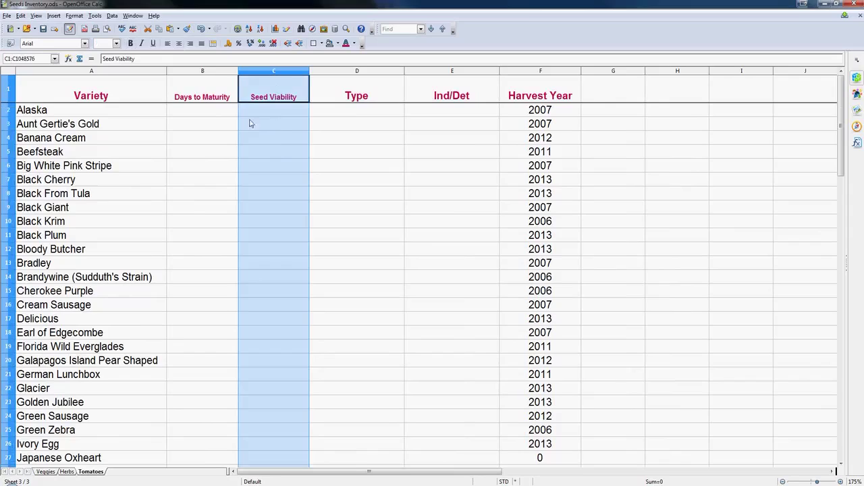
right_click(273, 74)
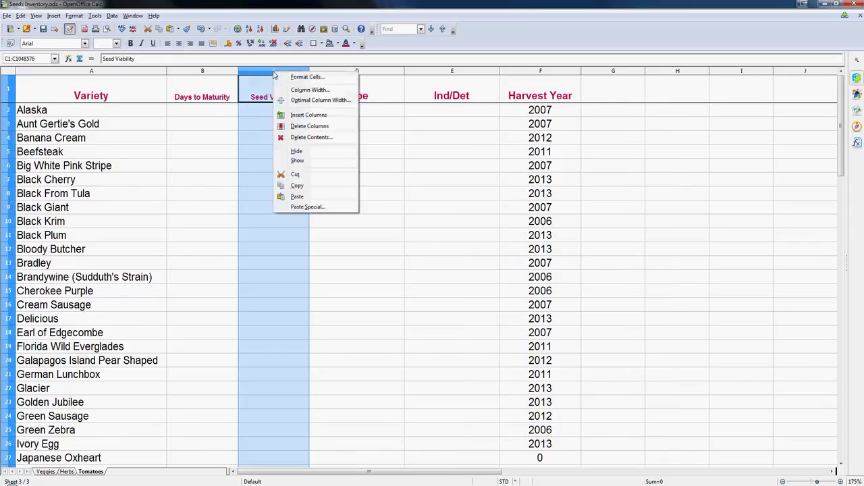
left_click(297, 126)
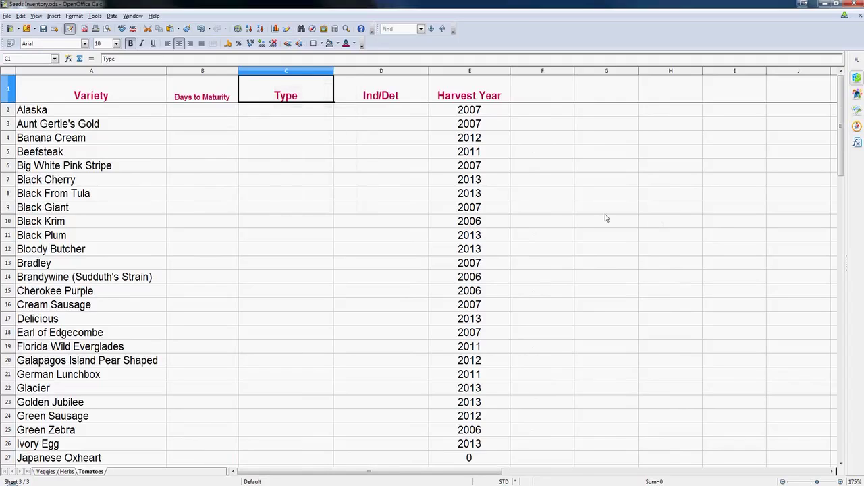
Insert a column before Type in the Tomatoes sheet and give it the header "Leaf Type".
left_click(290, 75)
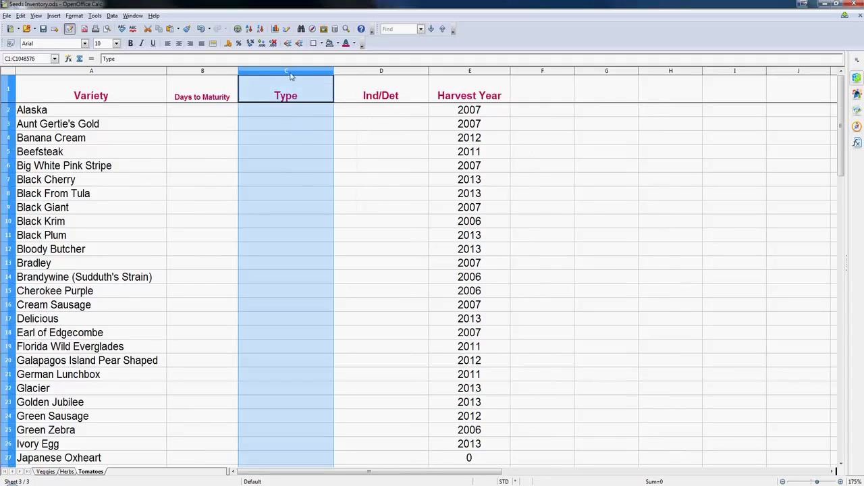
left_click(285, 125)
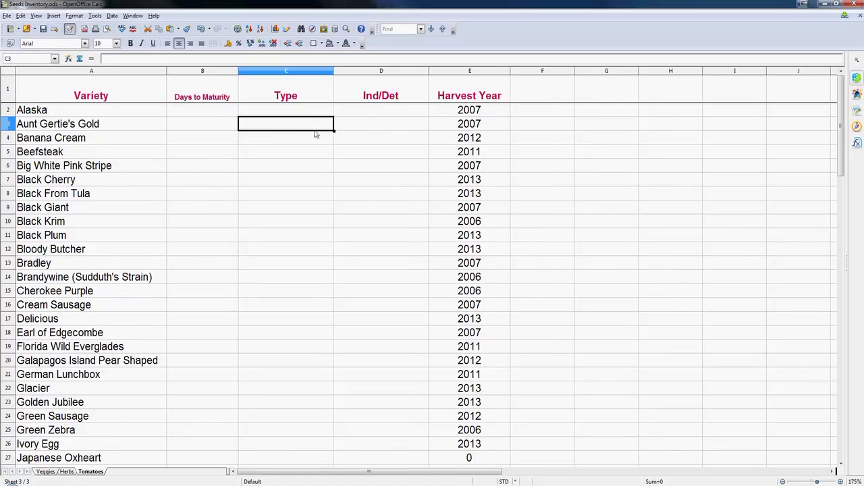
right_click(300, 74)
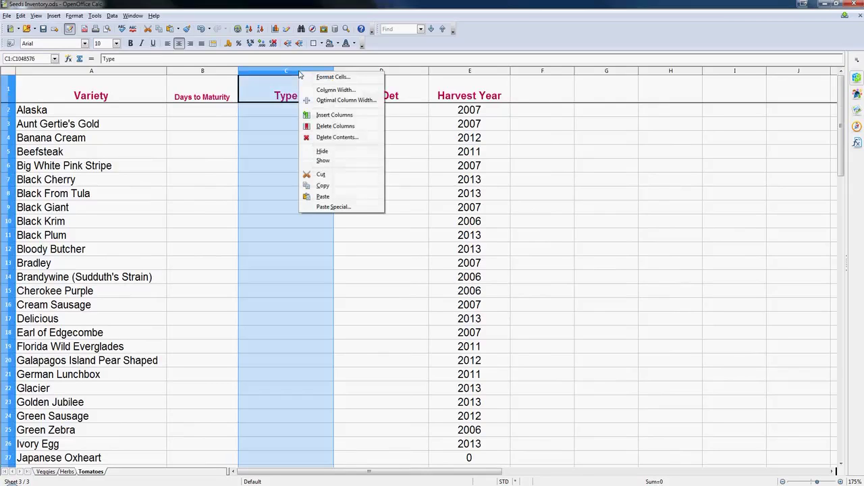
left_click(326, 116)
left_click(293, 96)
double_click(293, 96)
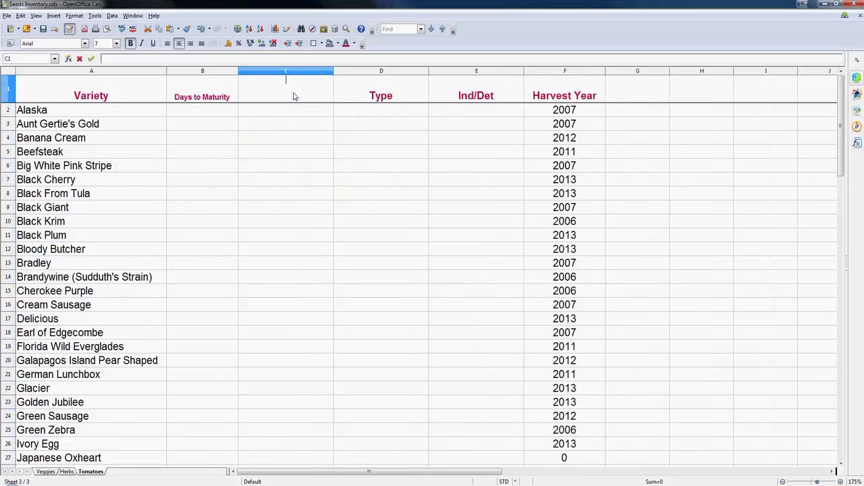
type("Lwea")
key("BackSpace")
key("BackSpace")
type("eaf Type")
left_click(312, 138)
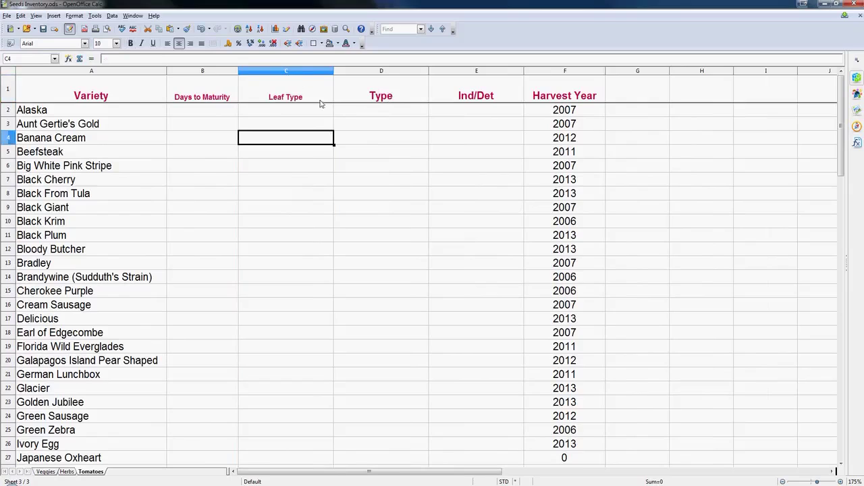
Look over the Leaf Type and Type columns and the first Harvest Year cell.
left_click(330, 102)
left_click(384, 100)
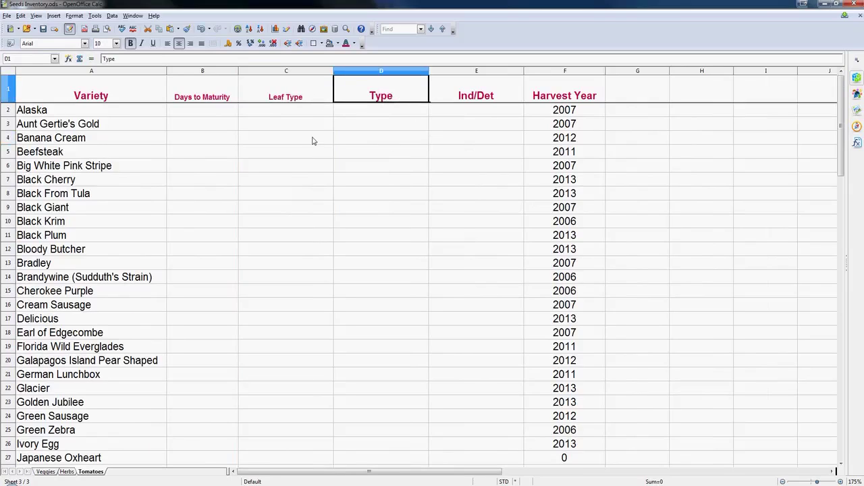
left_click(305, 72)
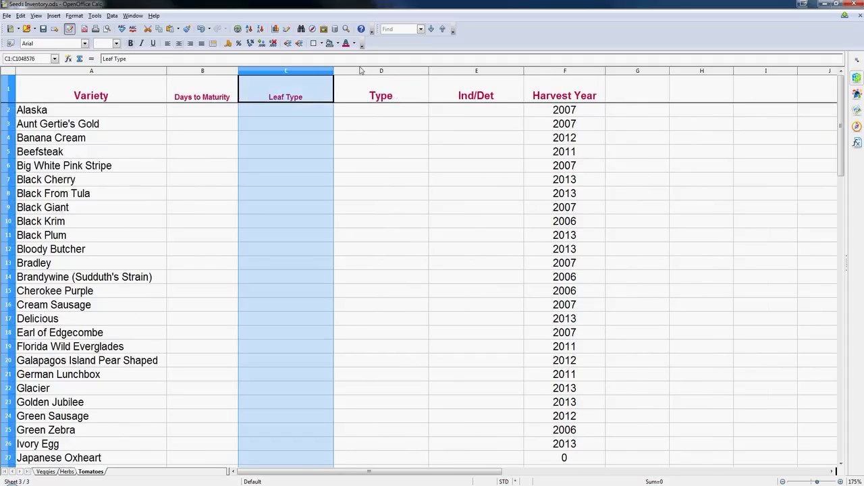
left_click(552, 111)
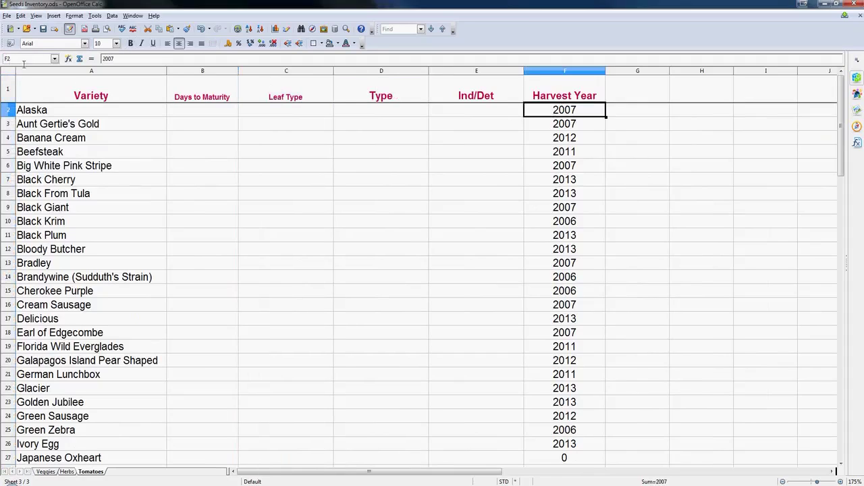
Sort the tomato columns Variety through Harvest Year by Harvest Year and then by Variety, both ascending, and clear the selection.
left_click(76, 72)
left_click_drag(77, 73, 563, 90)
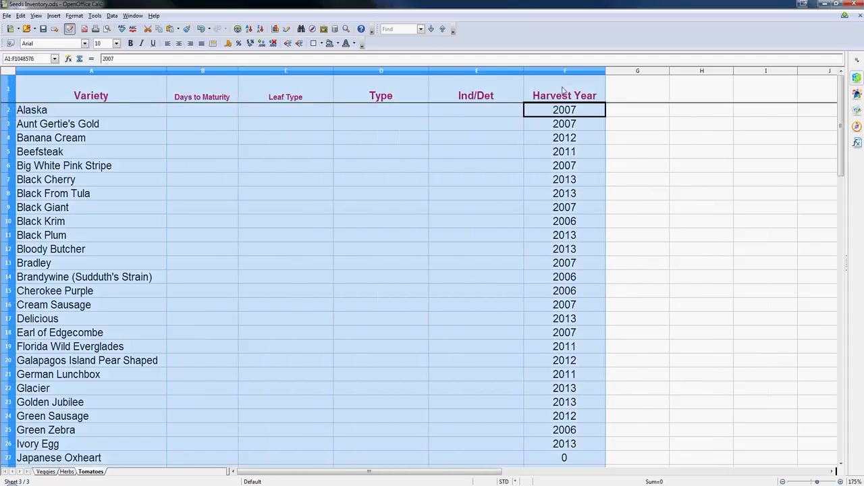
left_click(112, 17)
left_click(125, 51)
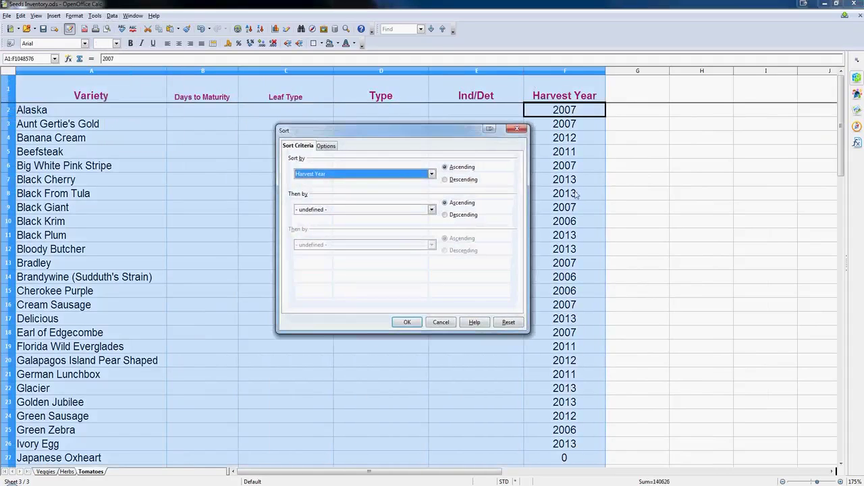
left_click(349, 174)
left_click(341, 227)
left_click(339, 210)
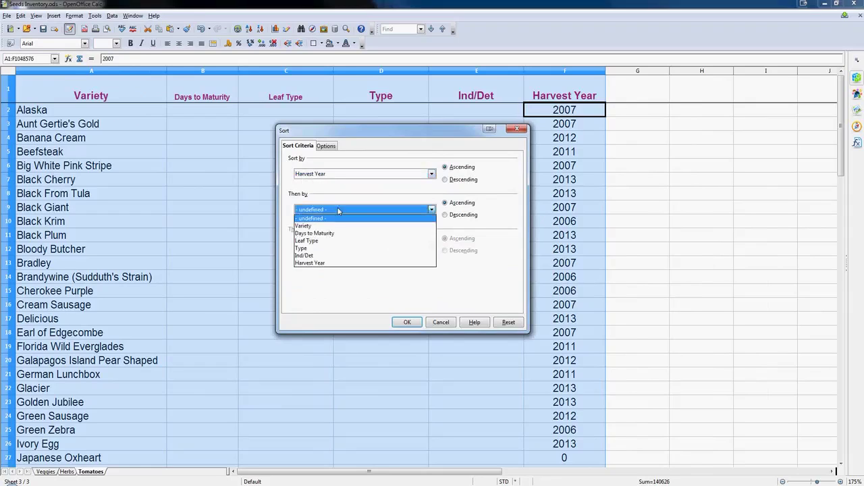
left_click(328, 225)
left_click(405, 322)
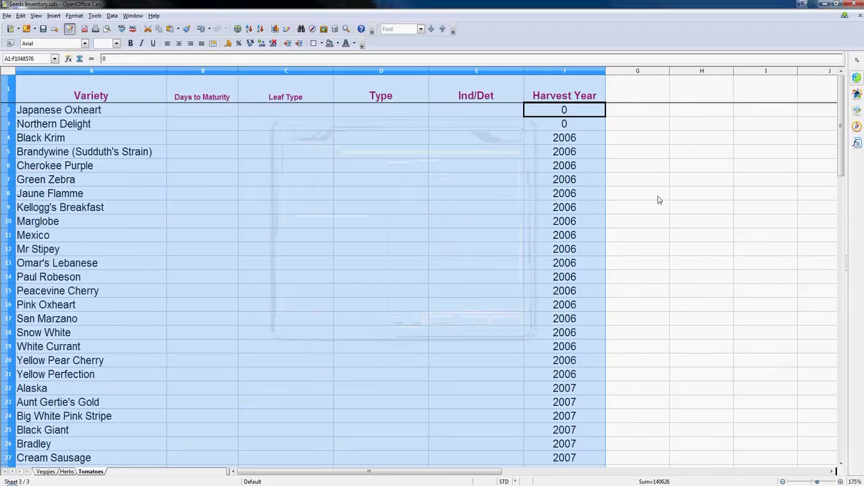
left_click(316, 211)
Highlight the Japanese Oxheart and Northern Delight rows, followed by the 2006 harvest rows, Black Krim through Yellow Perfection.
left_click_drag(15, 113, 203, 124)
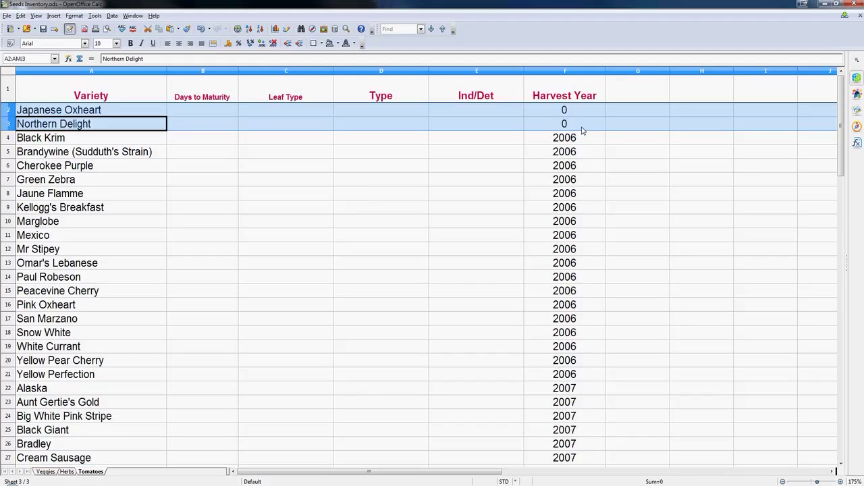
left_click(264, 142)
left_click(10, 138)
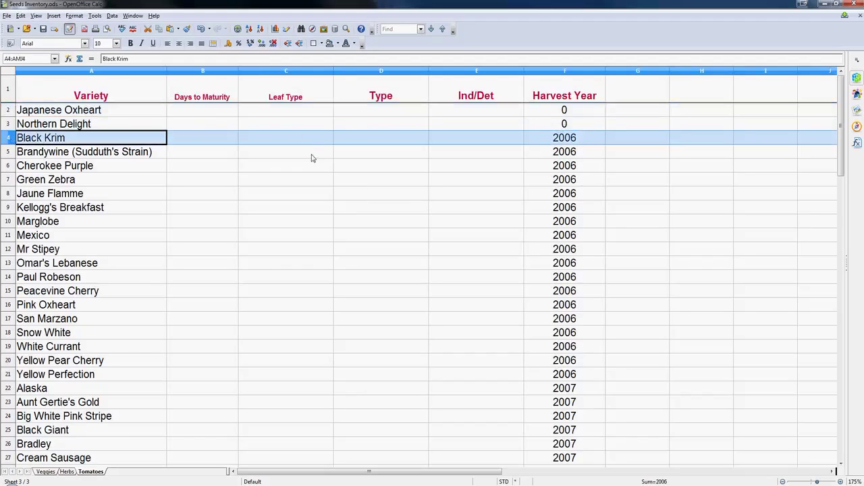
left_click(10, 151)
left_click_drag(10, 138, 85, 382)
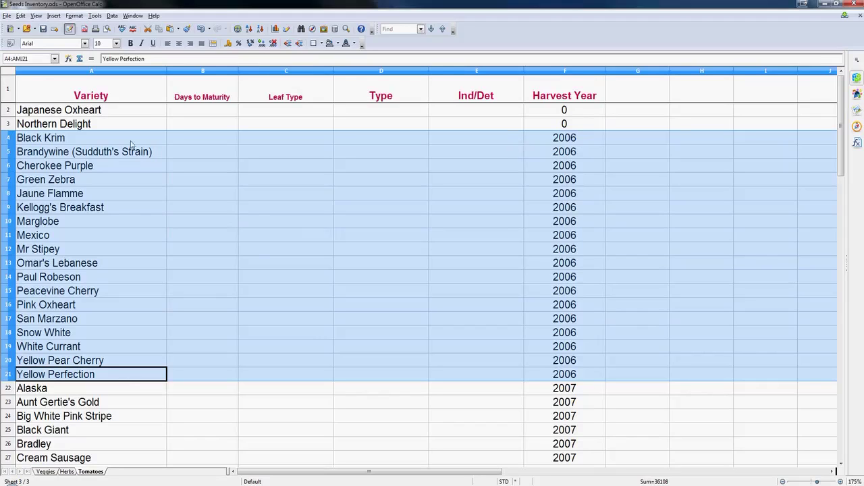
Review the 2006 tomato rows against the 2007 rows beneath them, and highlight Black Krim through Yellow Perfection again.
left_click(88, 155)
left_click_drag(8, 137, 8, 207)
left_click_drag(33, 234, 40, 374)
scroll(88, 388, "down", 2)
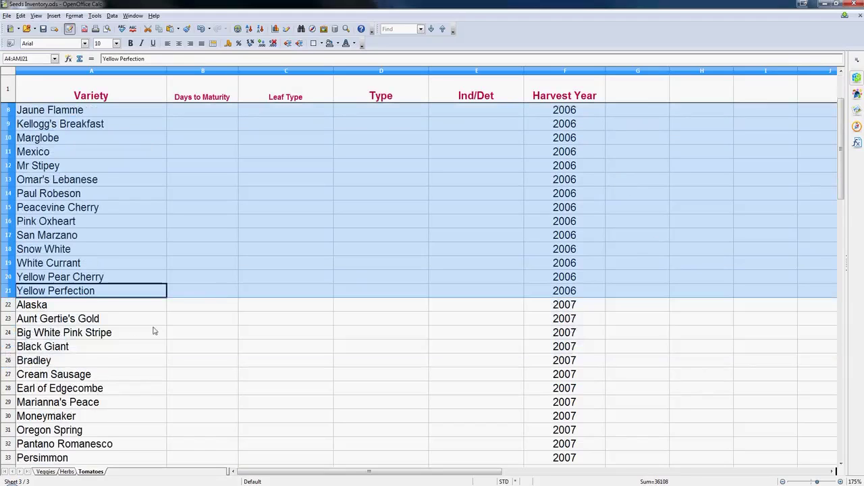
scroll(48, 327, "down", 1)
scroll(67, 270, "up", 3)
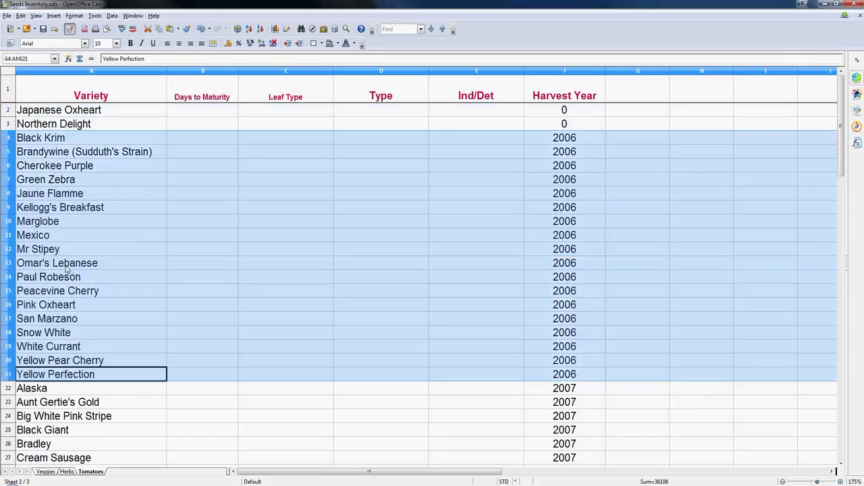
left_click(9, 126)
left_click_drag(14, 138, 39, 375)
Examine the newest tomato rows at the end of the list and highlight the 2013 harvests, Black Cherry through Opalka.
scroll(92, 210, "down", 20)
scroll(108, 219, "up", 8)
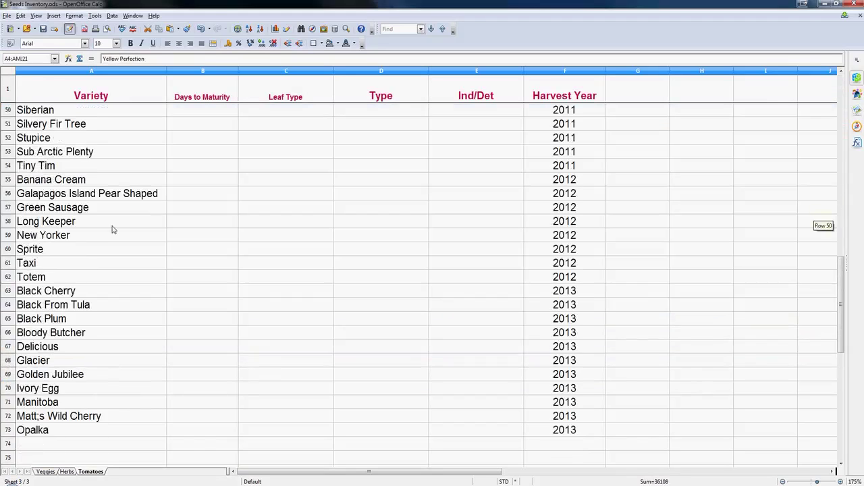
left_click(58, 433)
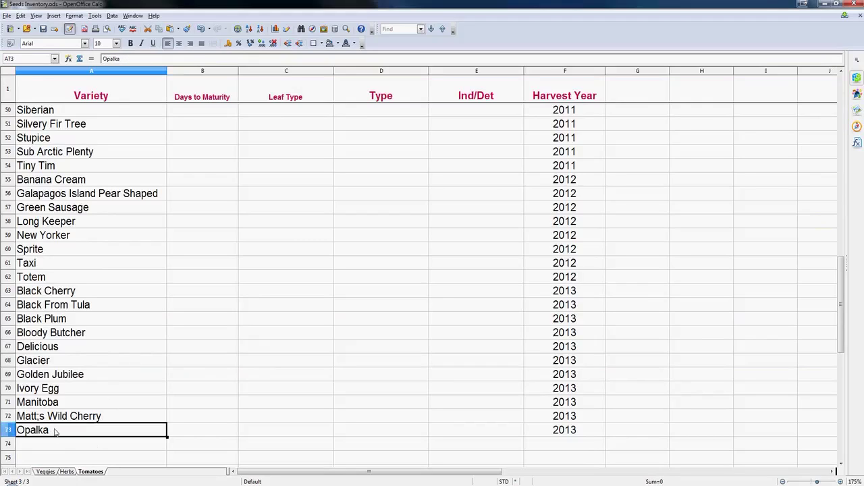
left_click(5, 431)
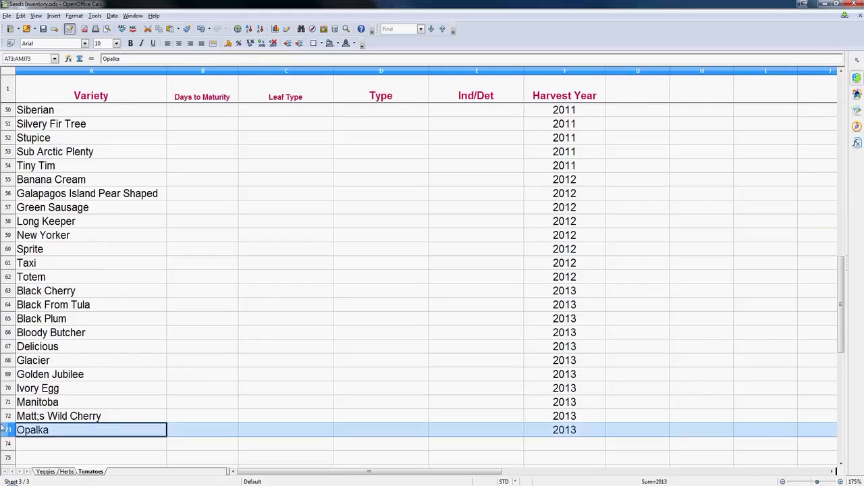
left_click(5, 417)
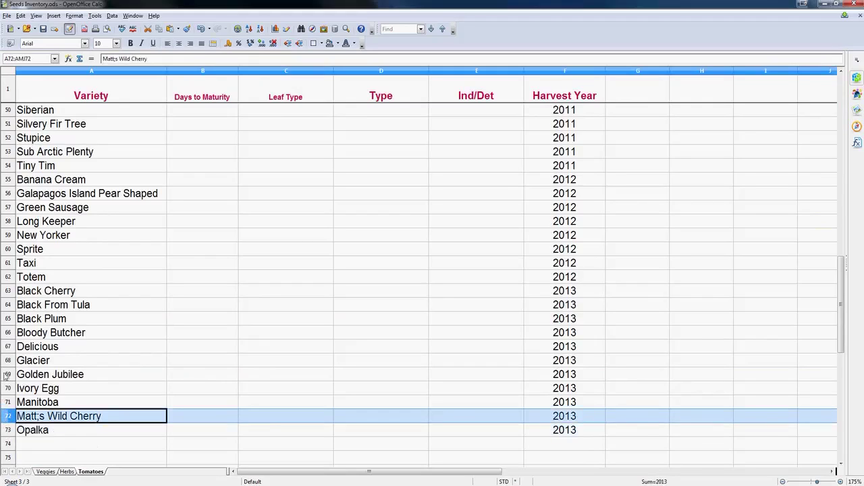
left_click(7, 347)
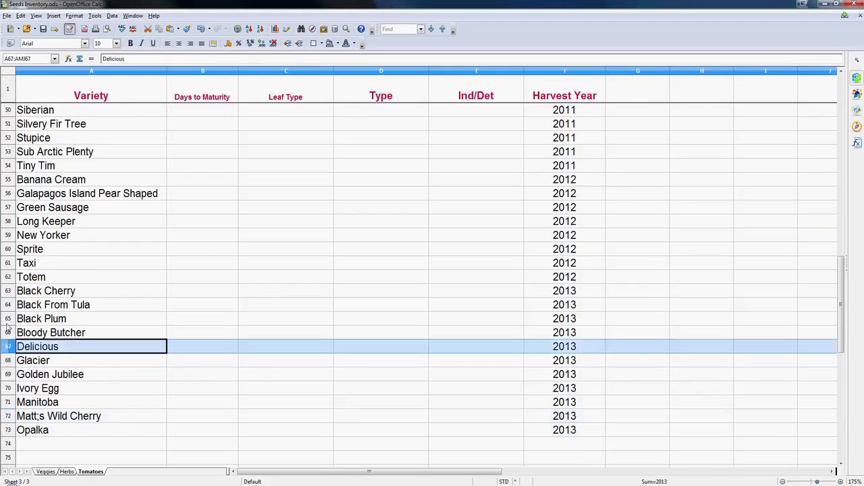
left_click(8, 292)
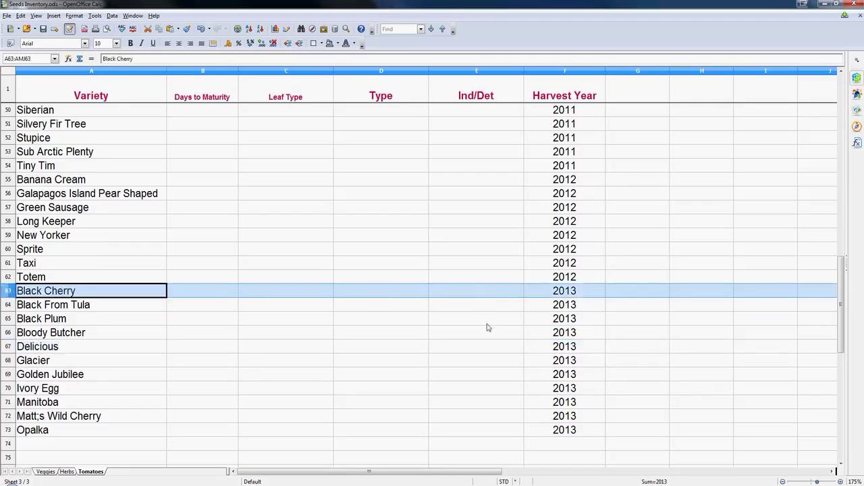
left_click_drag(23, 324, 97, 432)
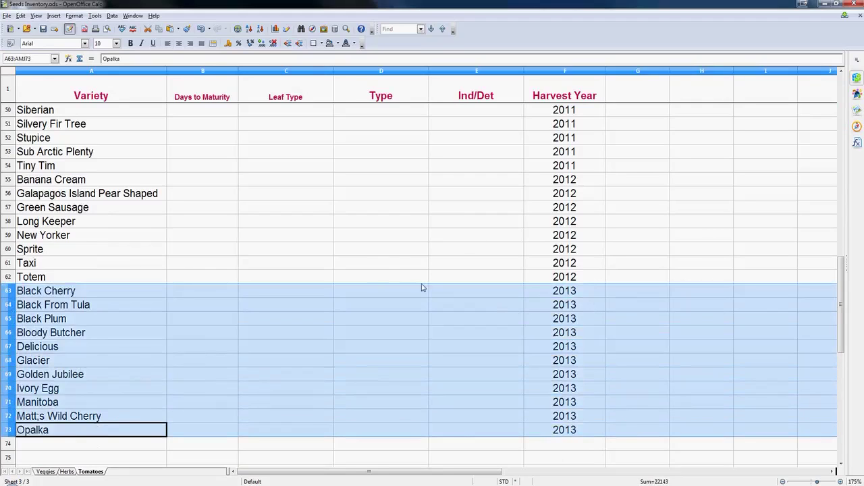
Highlight the 2012 tomato rows, Banana Cream through Totem, and return to the start of the list.
scroll(423, 289, "up", 1)
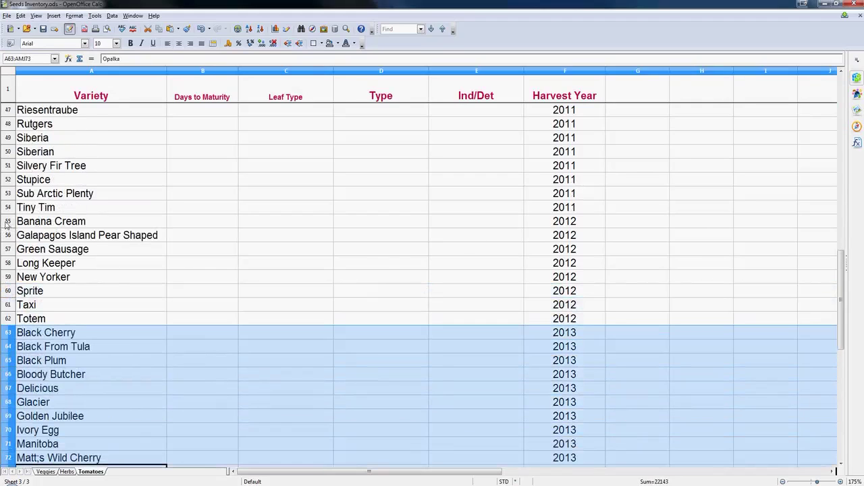
left_click_drag(7, 225, 29, 321)
scroll(189, 390, "up", 15)
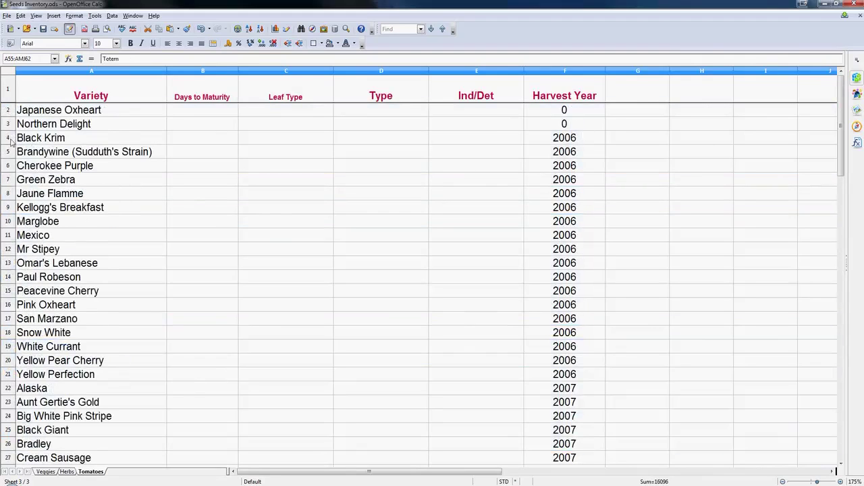
Highlight the oldest dated tomato rows, from Black Krim to Yellow Perfection, and clear the selection.
left_click(8, 152)
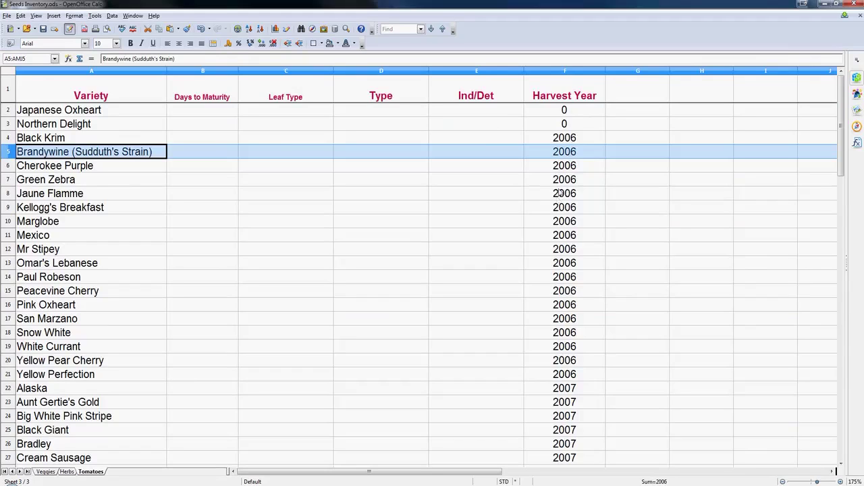
left_click_drag(8, 141, 3, 374)
left_click(21, 320)
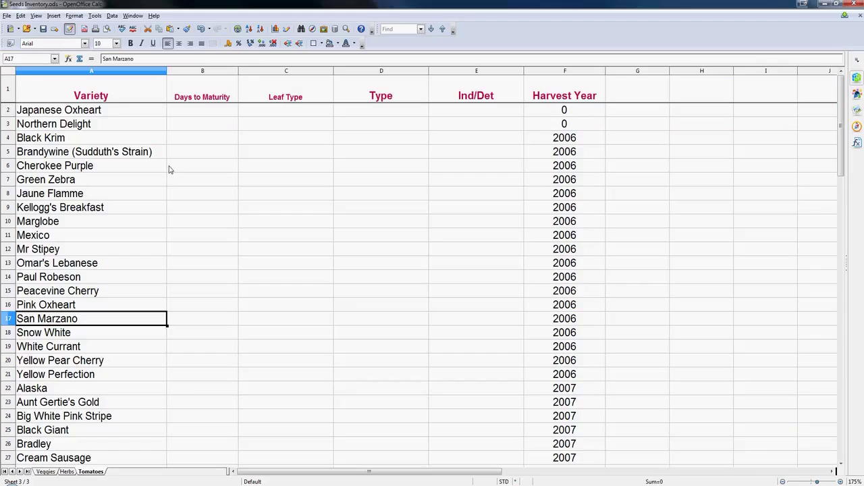
Switch to the Veggies sheet and examine its oldest harvest rows, including Carolina Cross and Chiltepin.
left_click(45, 472)
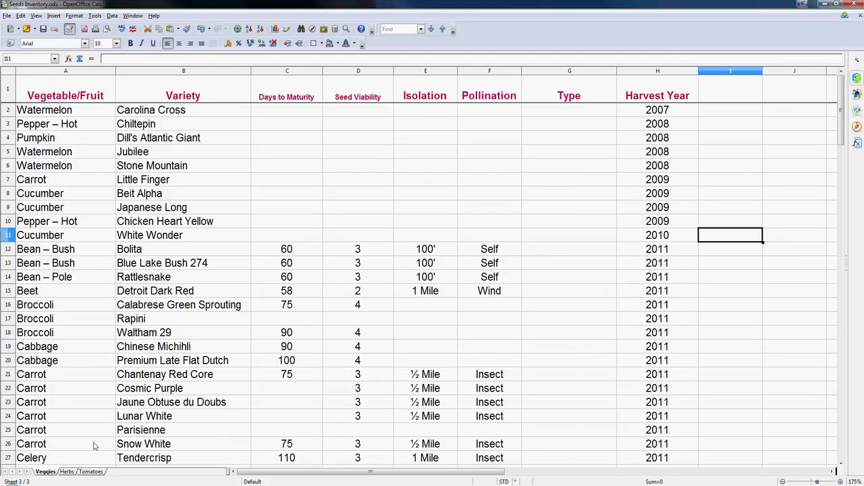
left_click(424, 171)
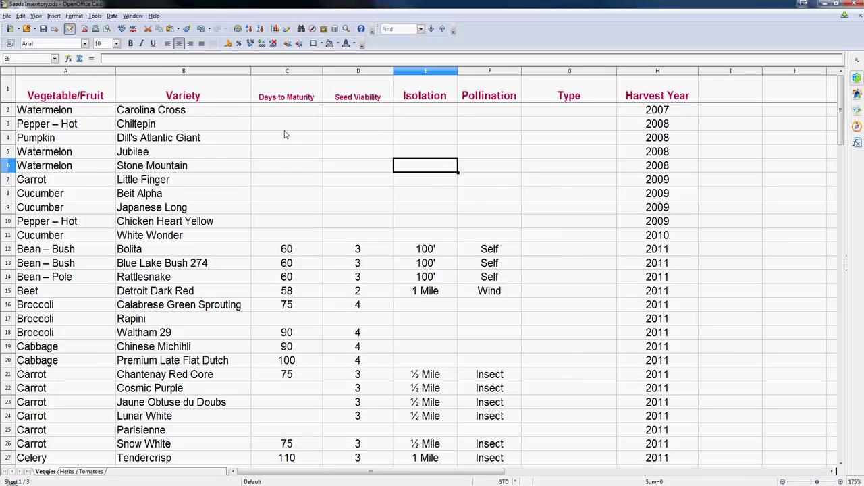
left_click(433, 211)
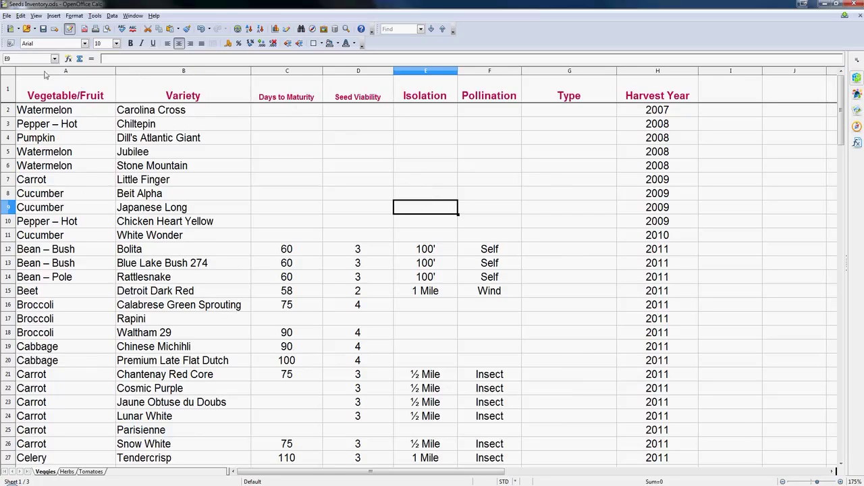
left_click(5, 112)
left_click(6, 120)
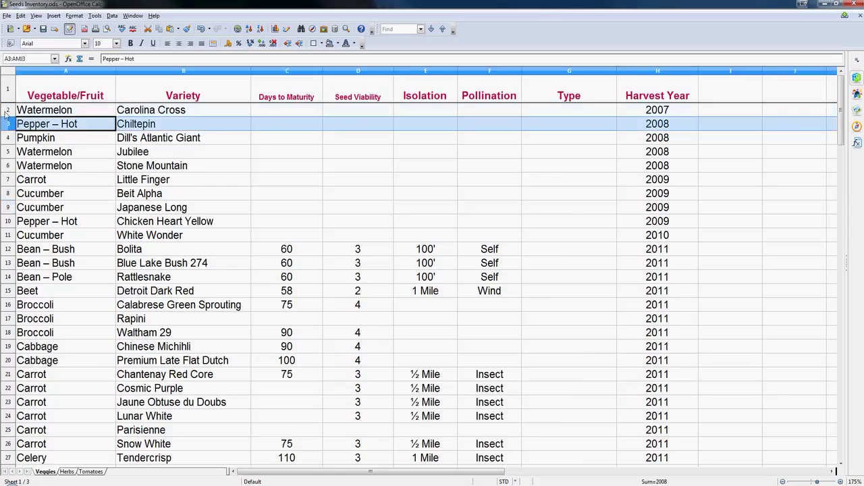